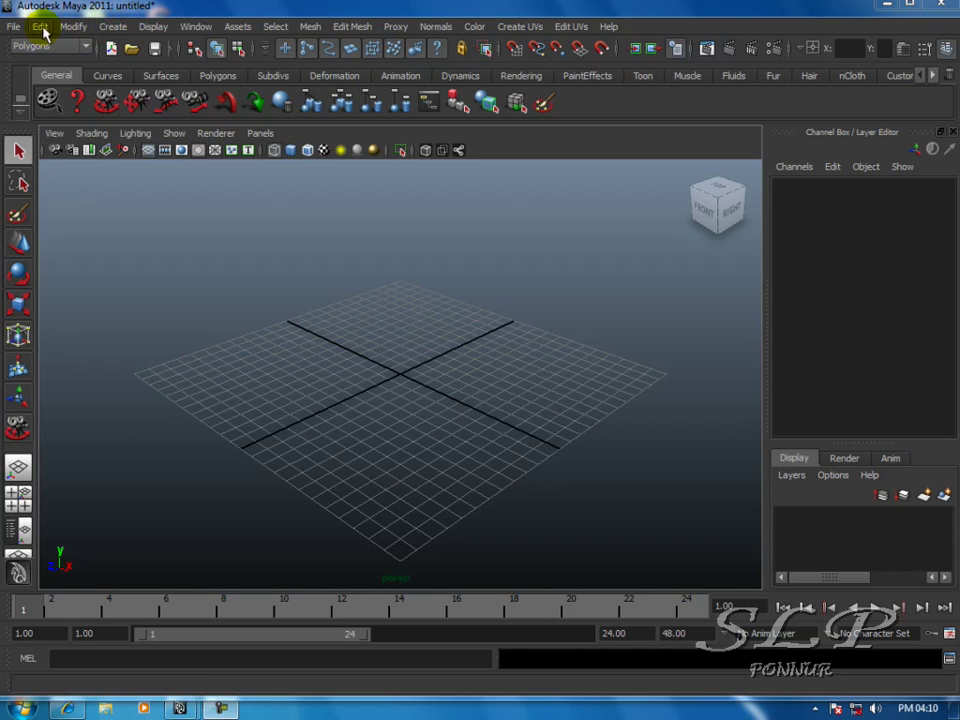
Step: Create a NURBS sphere near the grid's left corner, at about X -8.5, Z 8.8
left_click(110, 27)
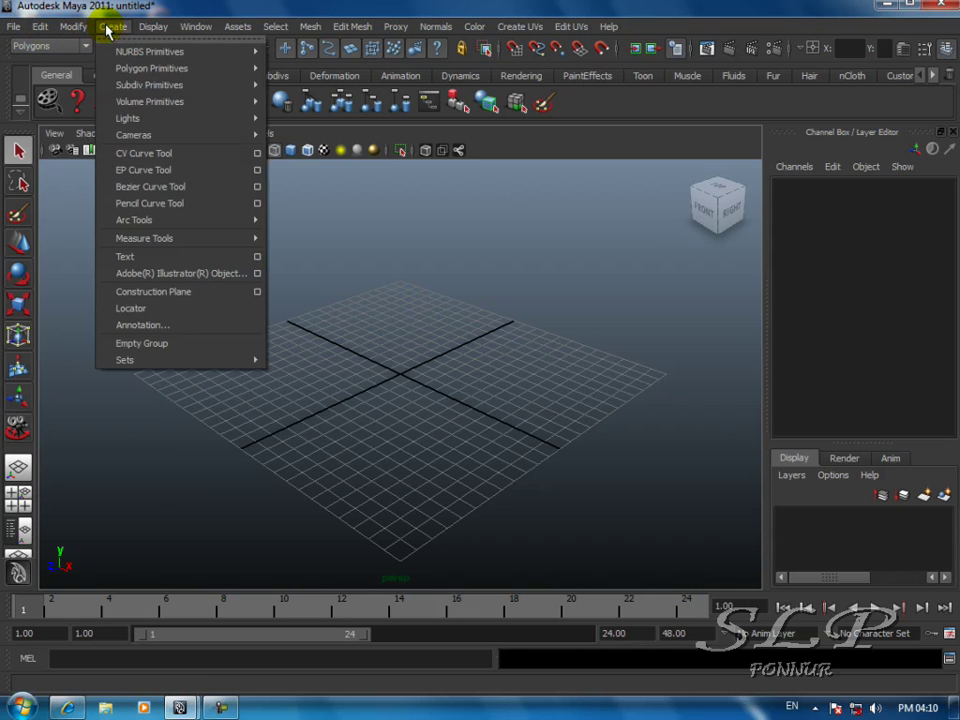
mouse_move(128, 57)
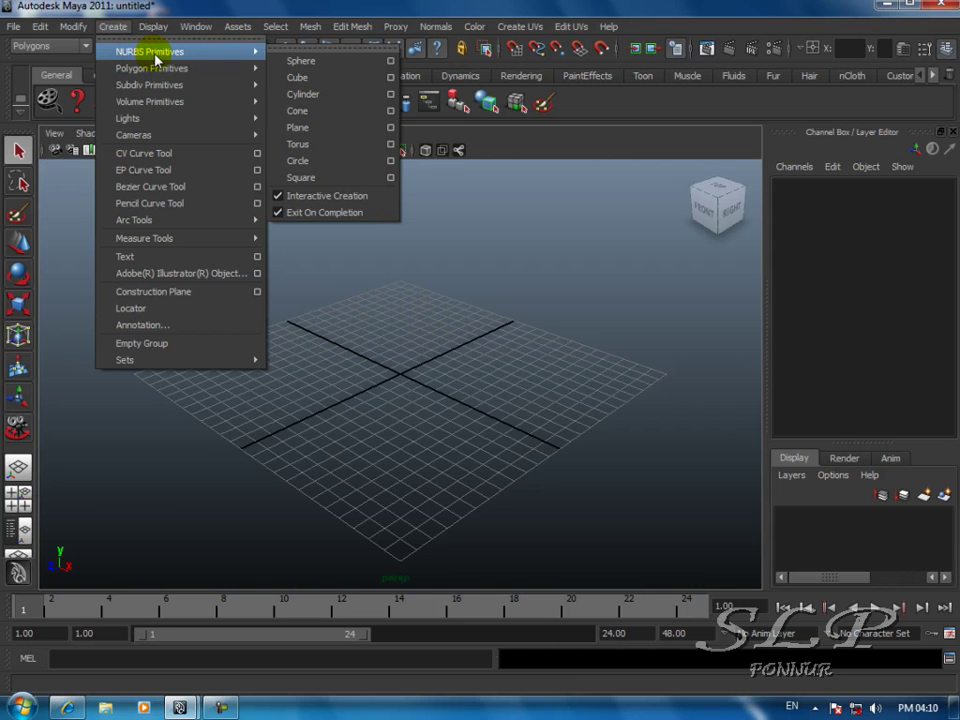
mouse_move(136, 90)
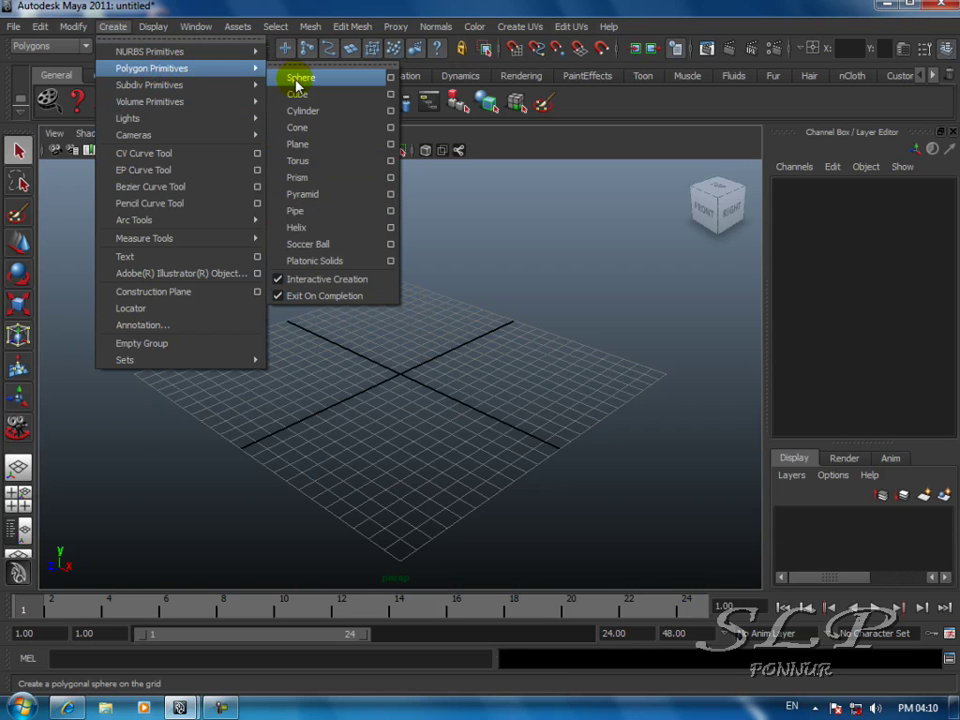
mouse_move(190, 86)
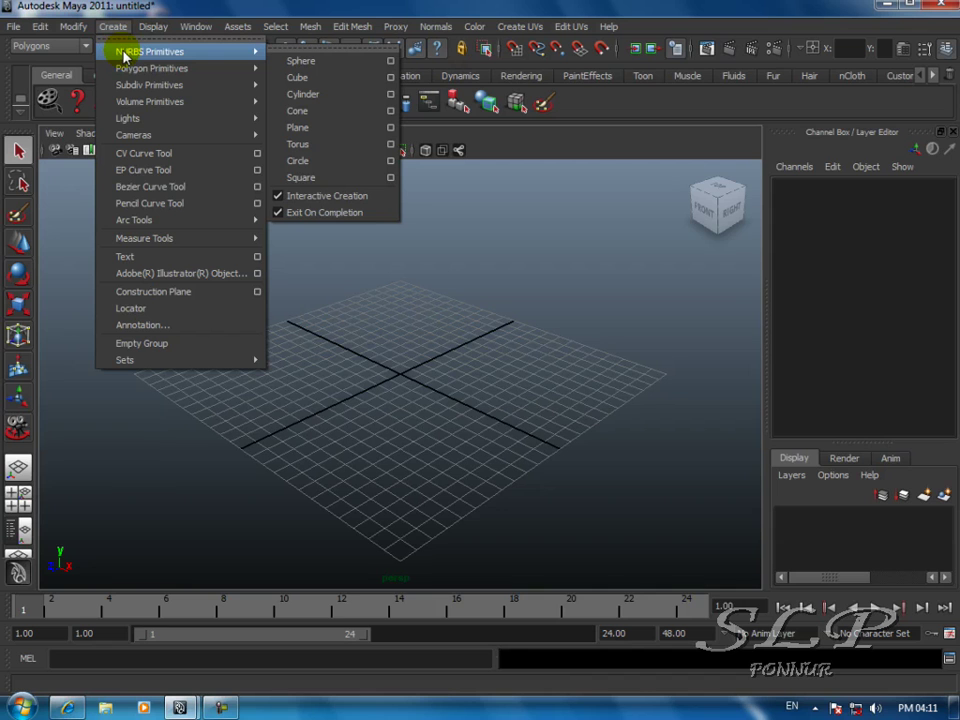
left_click(294, 63)
left_click_drag(208, 376, 230, 402)
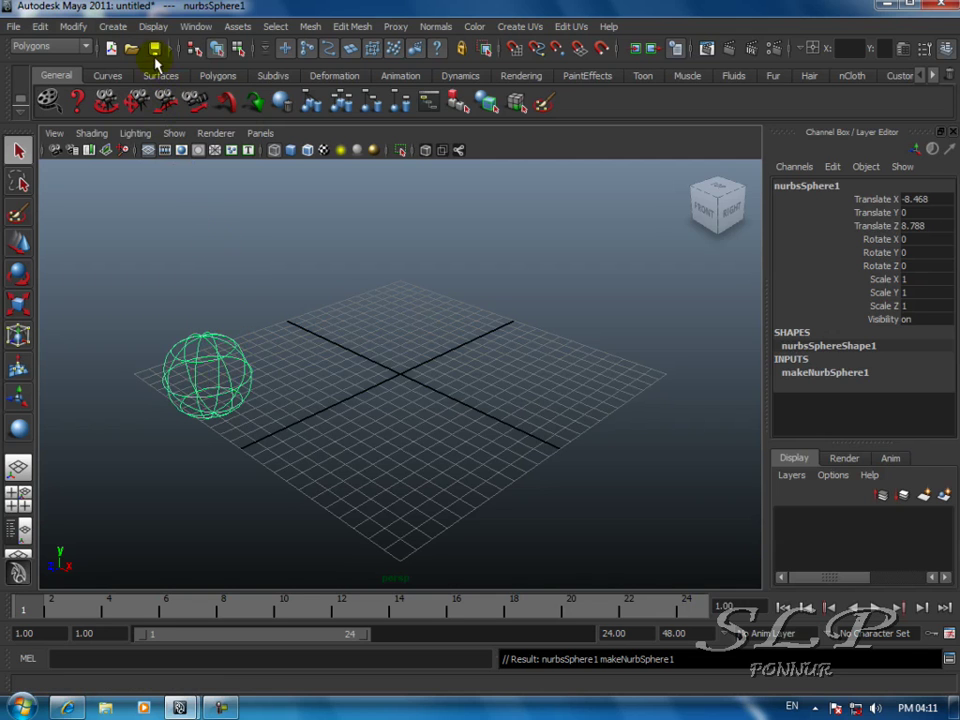
Step: Create a low NURBS cube behind the sphere, centred at about X -7.6, Y 1.2, Z 2.5
left_click(110, 28)
mouse_move(130, 51)
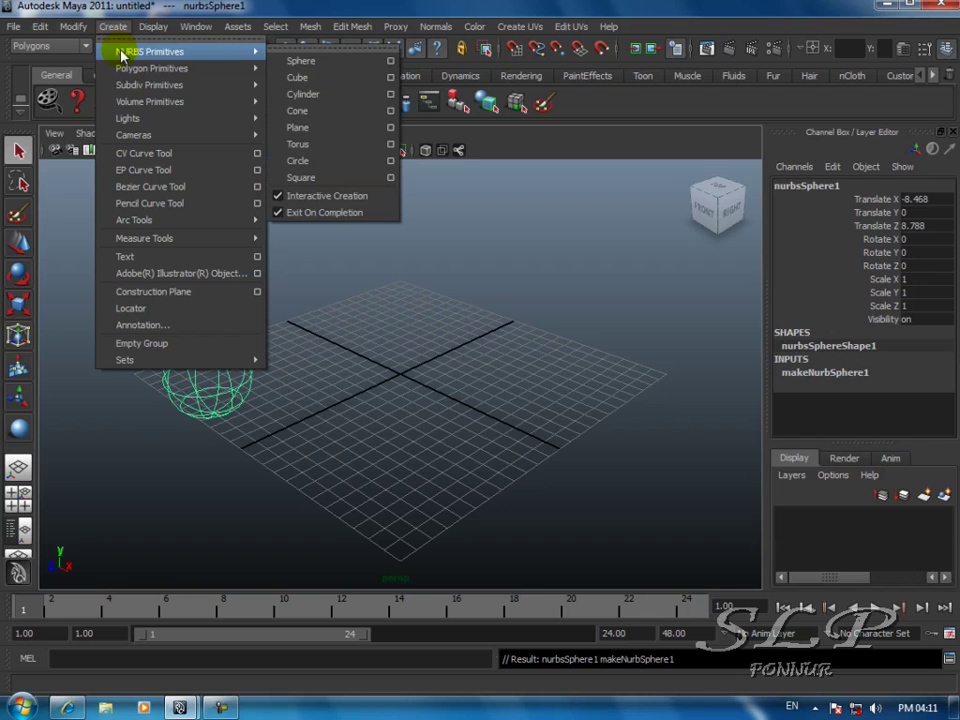
left_click(296, 80)
mouse_move(293, 328)
left_mouse_down()
mouse_move(311, 378)
mouse_move(298, 373)
mouse_move(311, 306)
mouse_move(305, 316)
left_mouse_up()
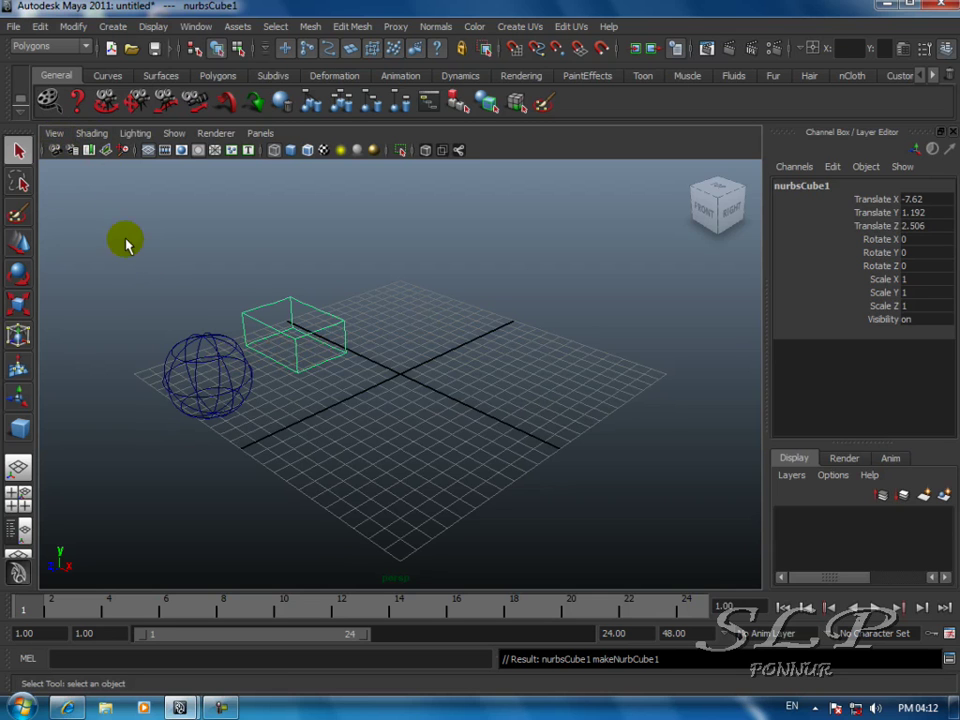
Step: Set the perspective view to Smooth Shade All and deselect the cube
left_click(91, 133)
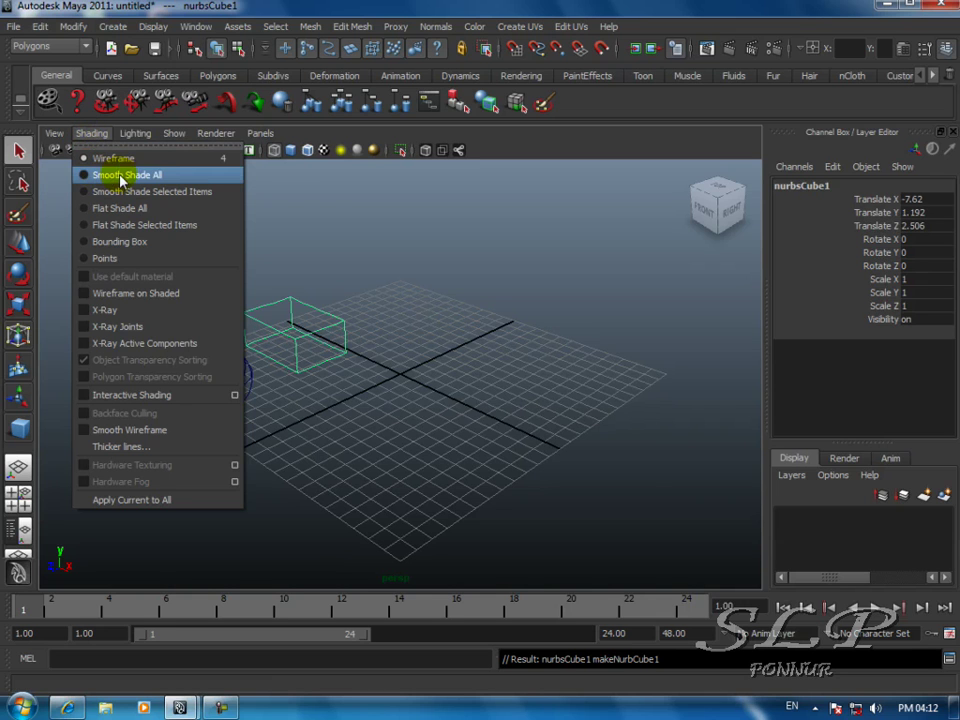
left_click(86, 176)
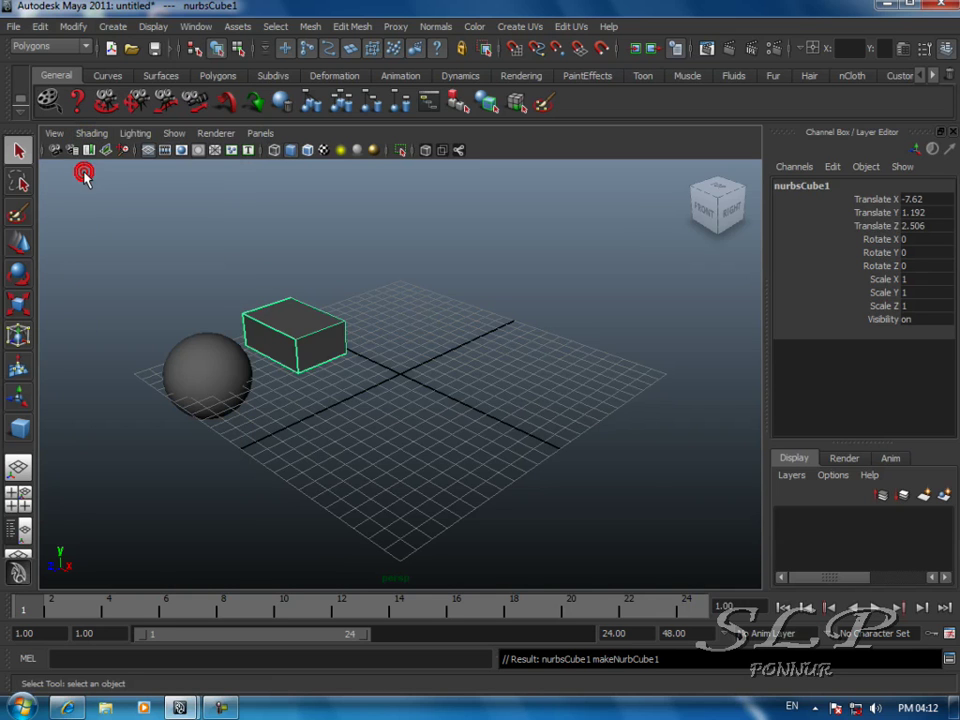
left_click(394, 317)
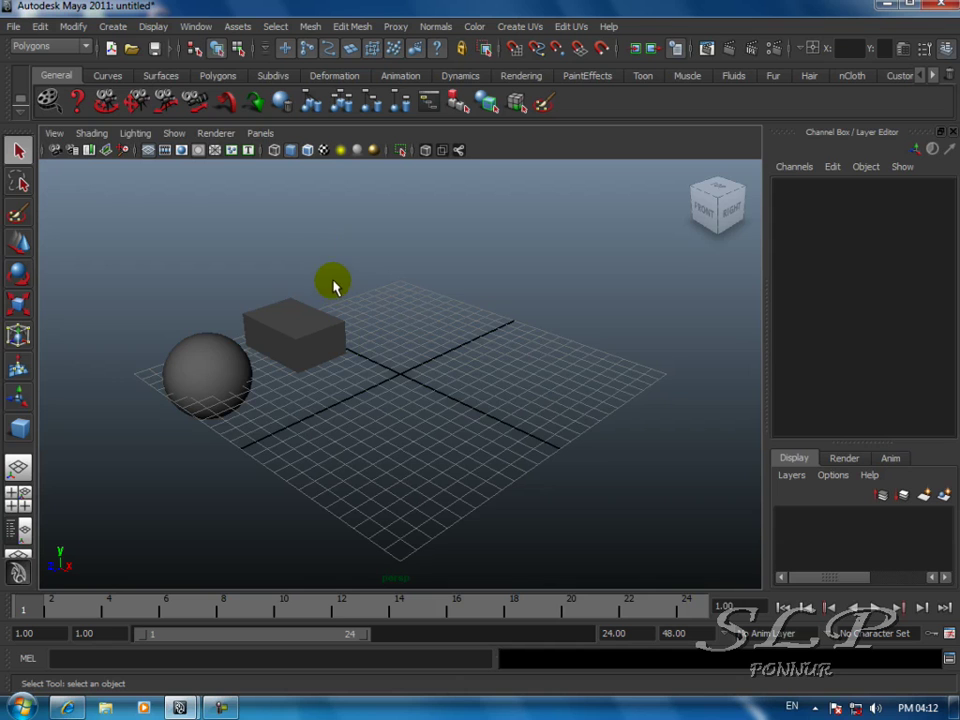
Step: Create a tall, thin NURBS cylinder behind the cube, at about X -9.1, Z -6.1
left_click(110, 27)
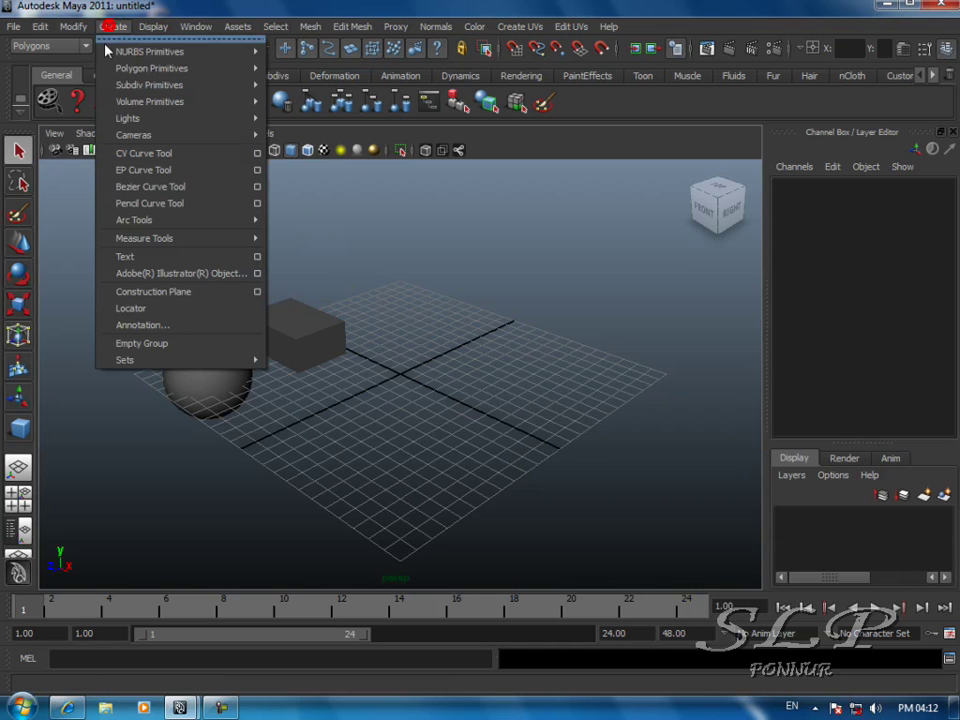
mouse_move(106, 51)
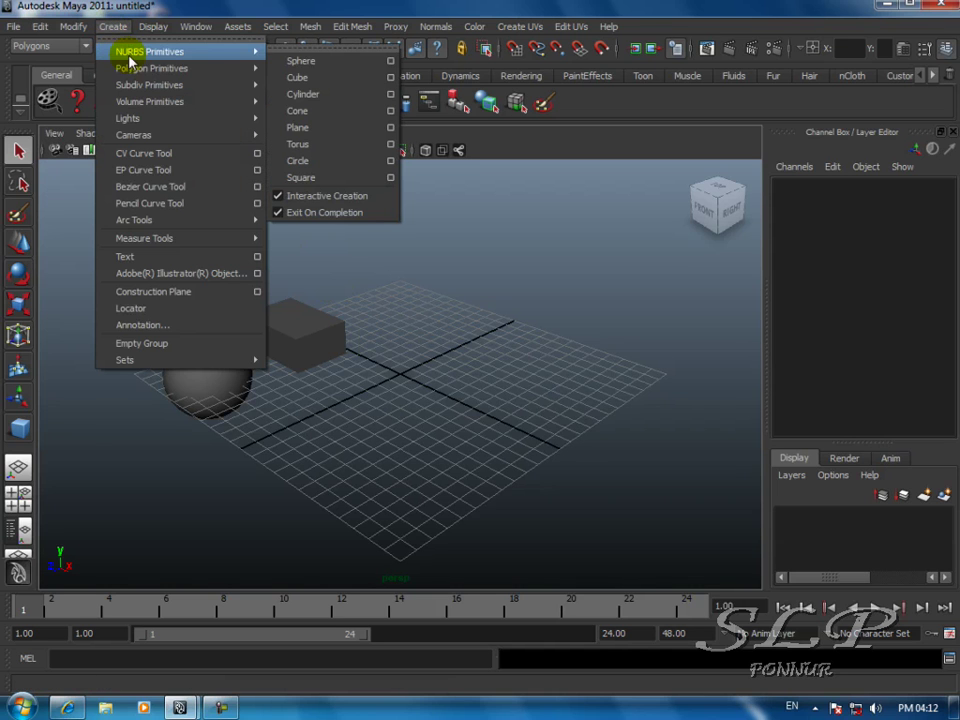
left_click(302, 97)
mouse_move(373, 310)
left_mouse_down()
mouse_move(383, 338)
mouse_move(375, 236)
mouse_move(362, 238)
left_mouse_up()
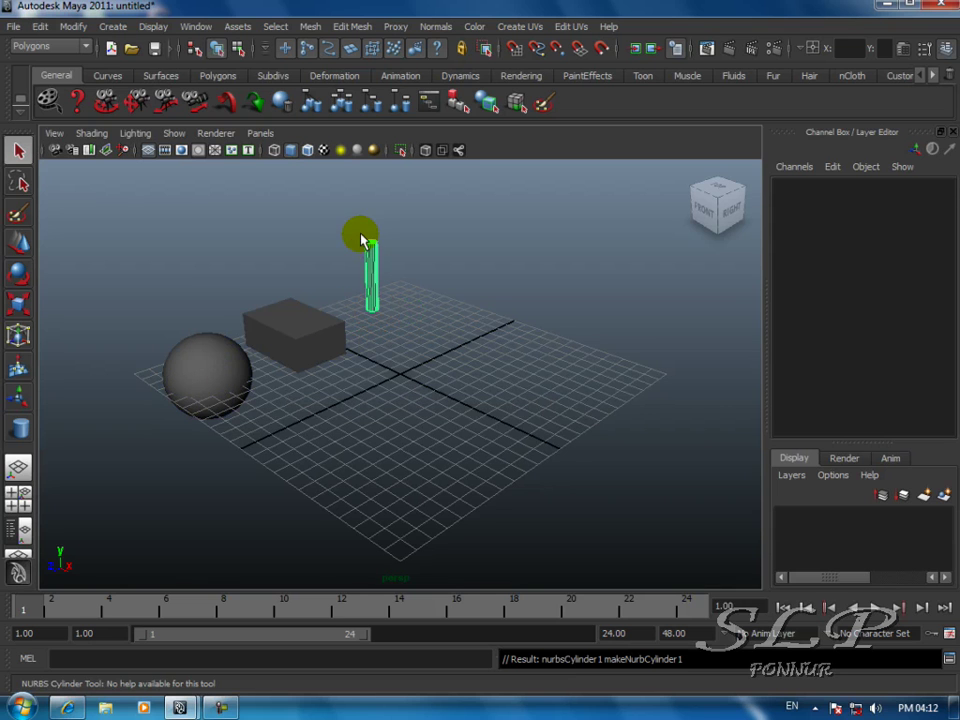
Step: Create a wide NURBS cone beside the cylinder near the grid's back edge, at about X -4.8, Z -7.9
left_click(112, 28)
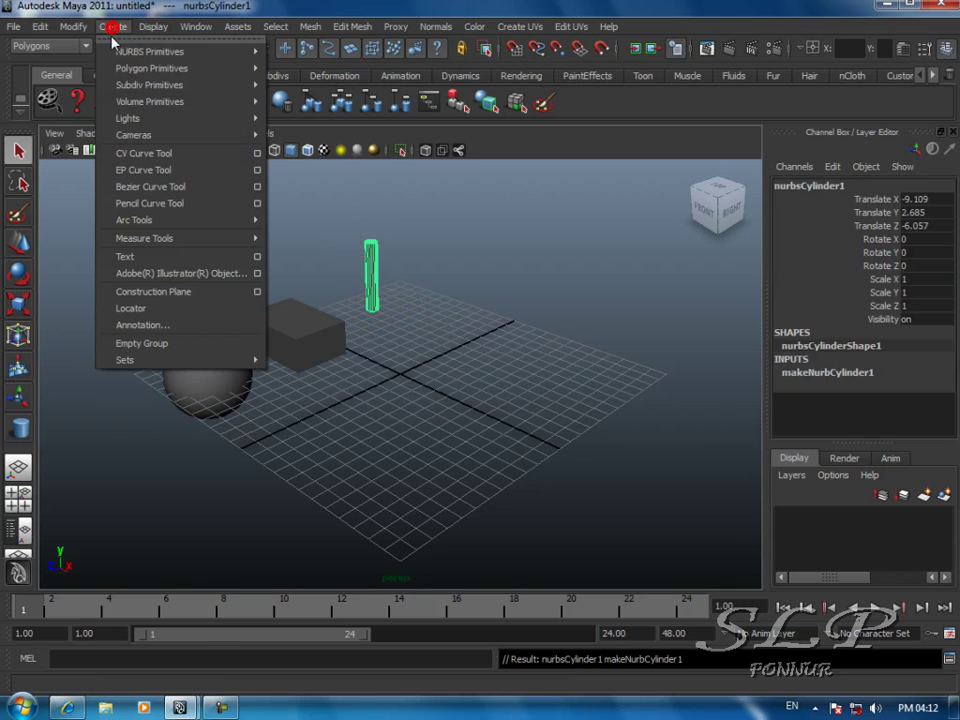
mouse_move(251, 49)
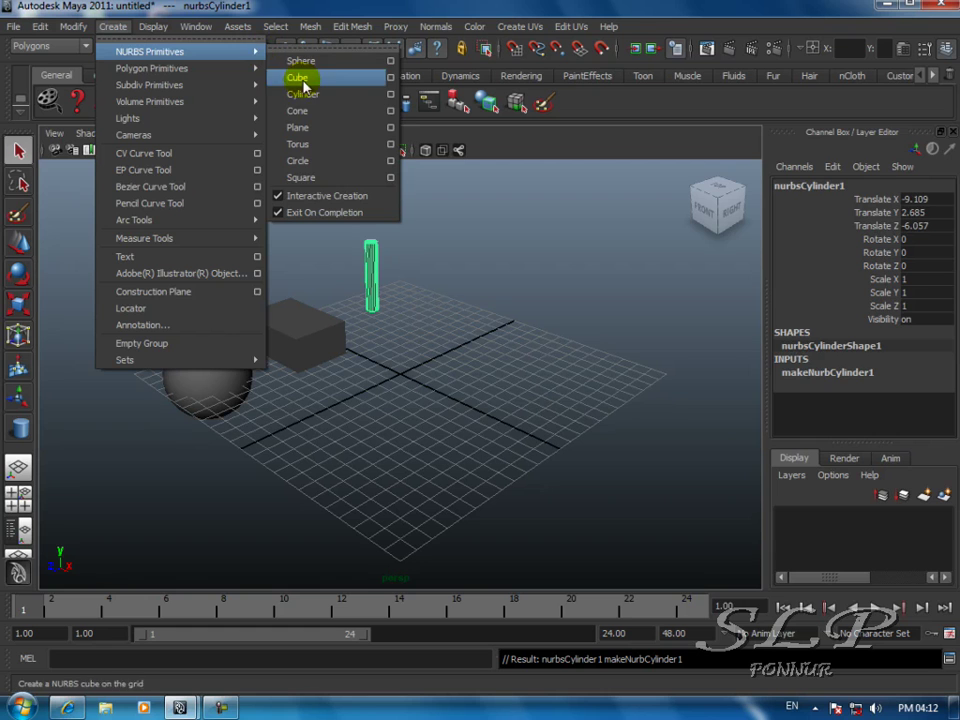
left_click(300, 112)
mouse_move(431, 318)
left_mouse_down()
mouse_move(443, 355)
mouse_move(429, 328)
left_mouse_up()
left_click_drag(429, 274, 431, 233)
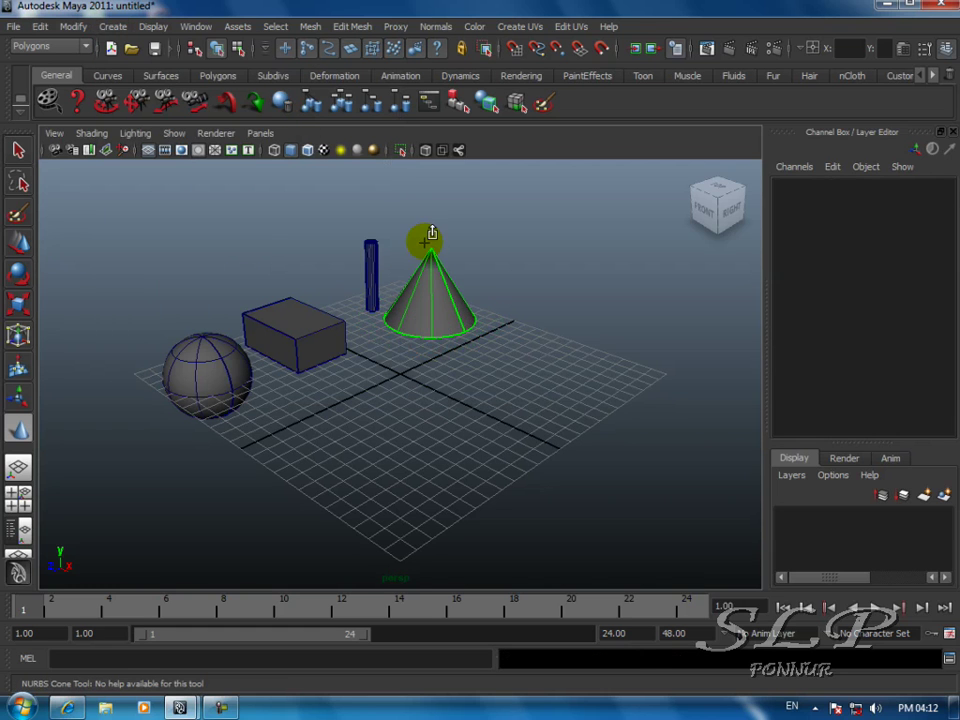
Step: Create a NURBS plane on the grid in front of the sphere and cube, at about X 1, Z 8.3
left_click(112, 28)
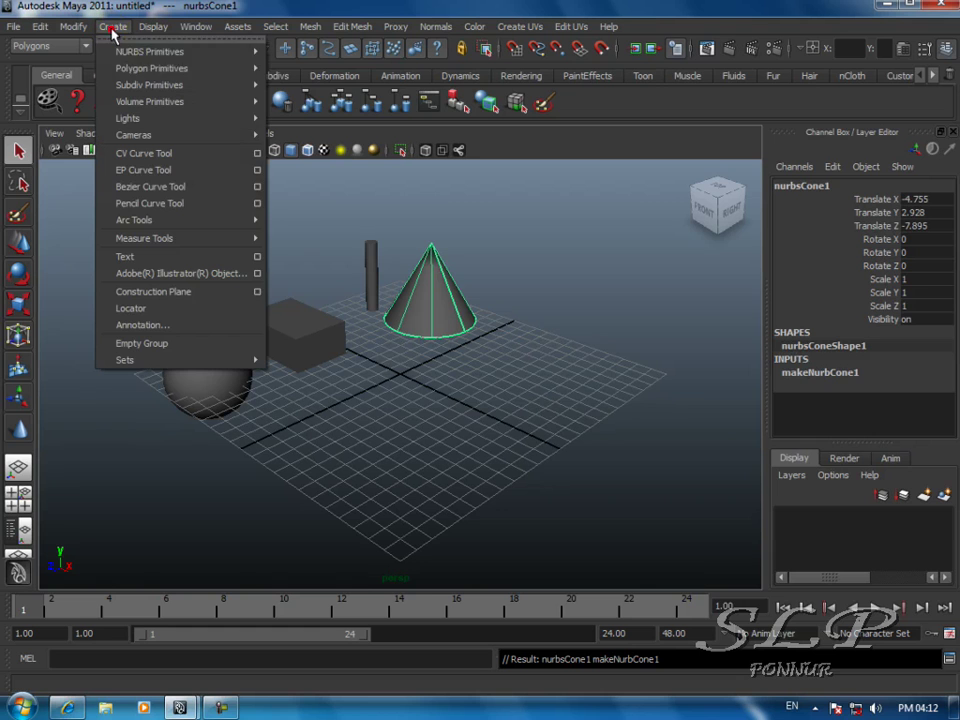
mouse_move(140, 51)
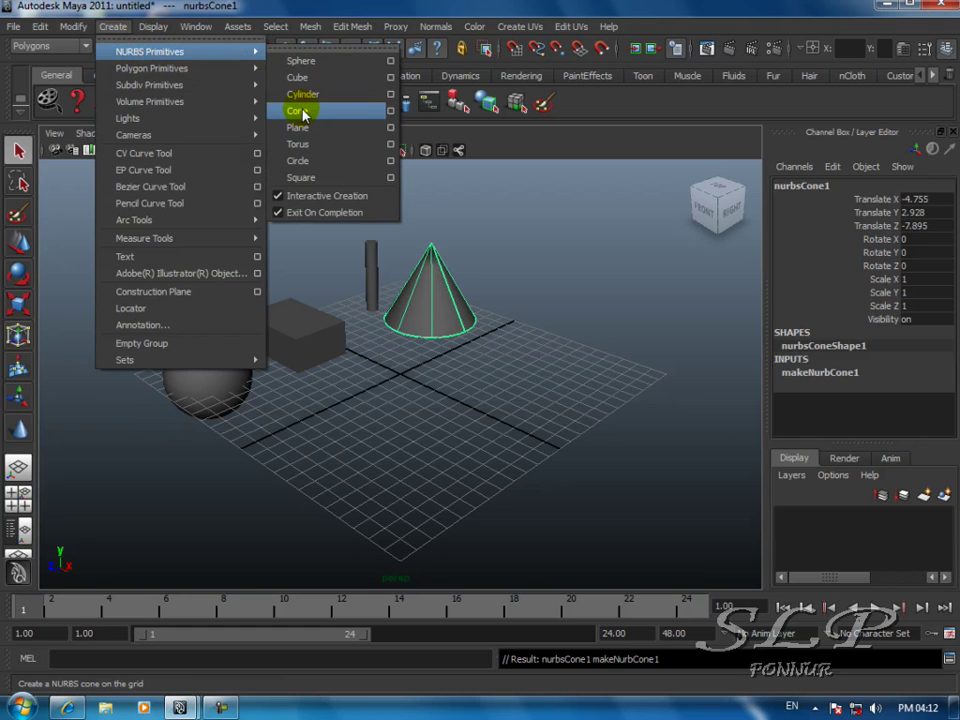
left_click(308, 127)
left_click_drag(298, 414, 308, 495)
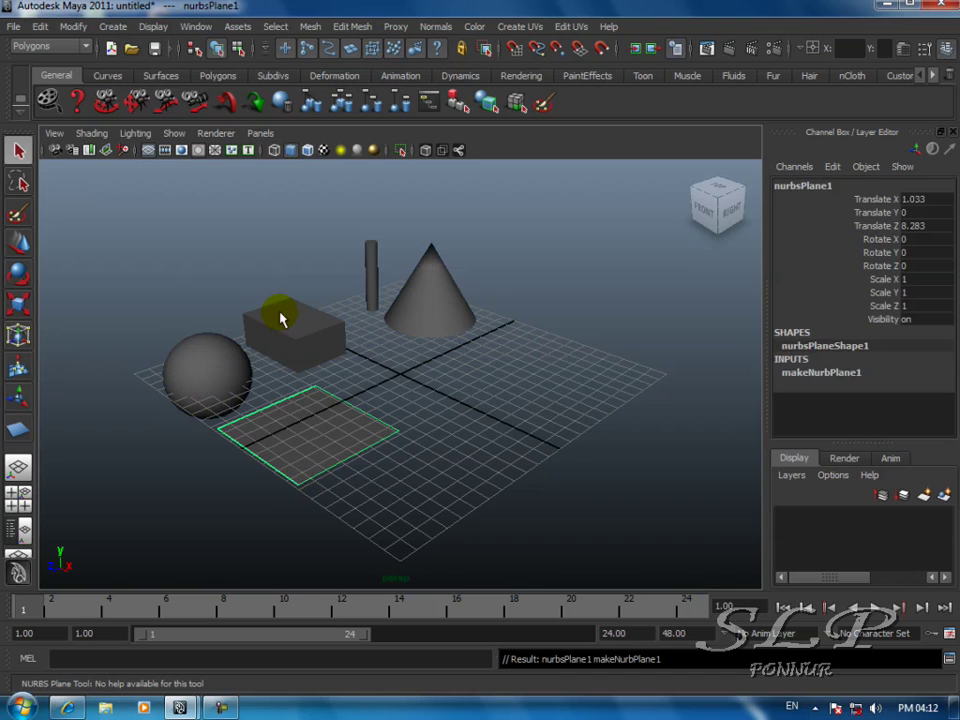
Step: Create a thick NURBS torus at the centre of the grid
left_click(110, 27)
mouse_move(130, 74)
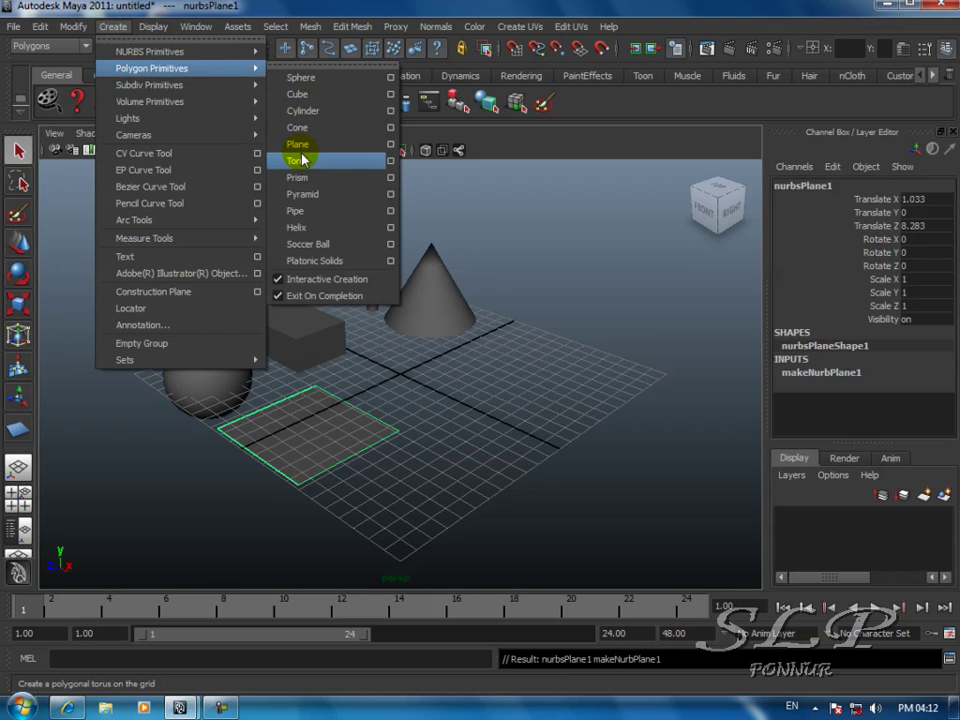
mouse_move(155, 51)
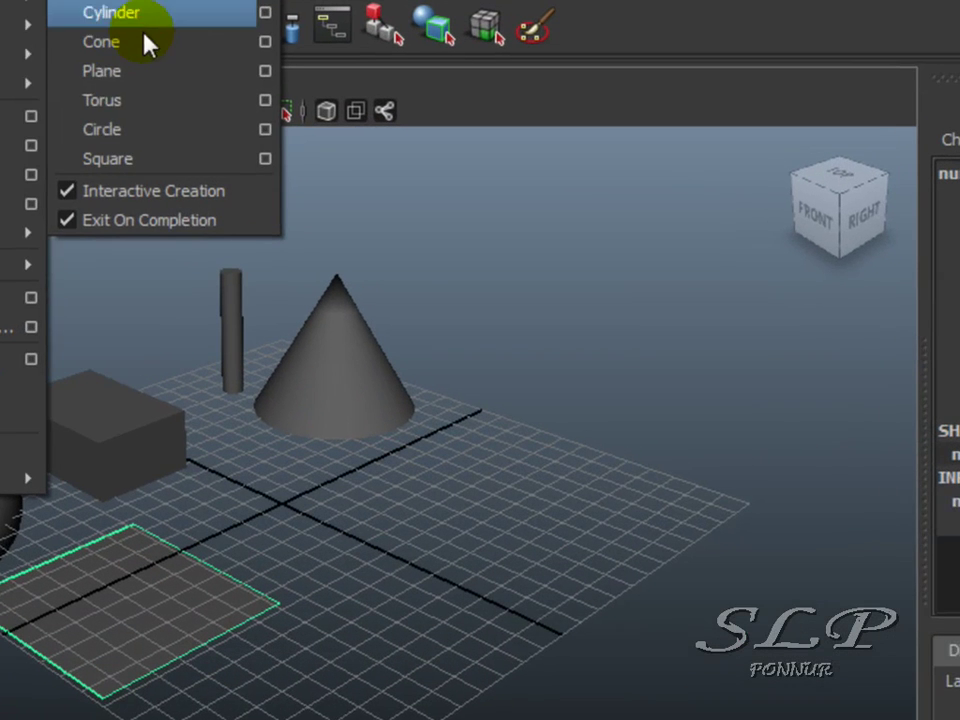
left_click(118, 100)
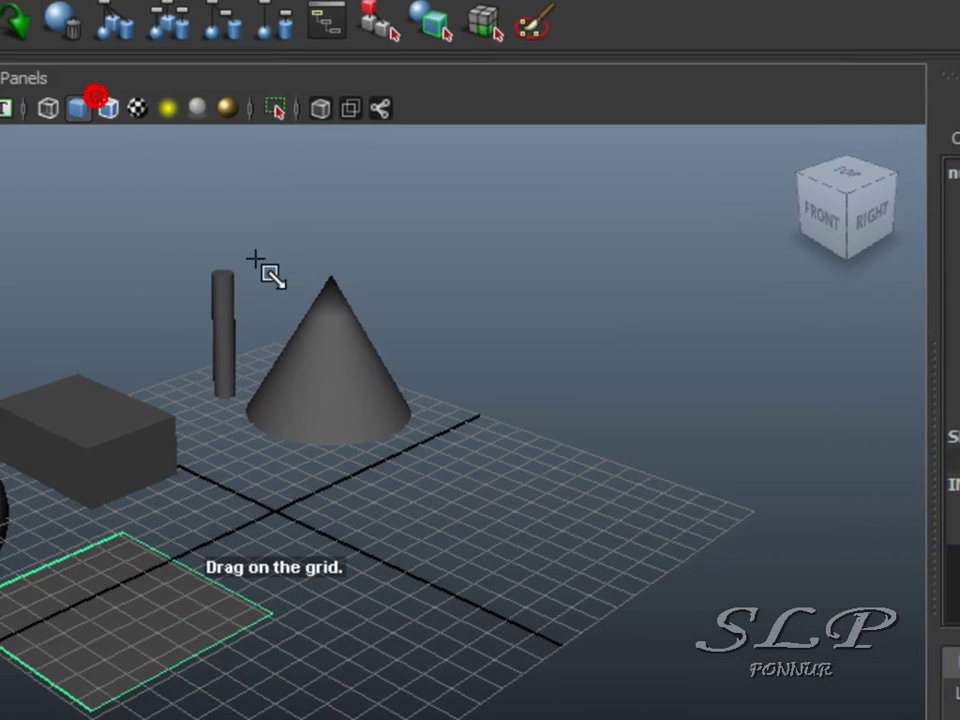
left_click_drag(291, 507, 315, 551)
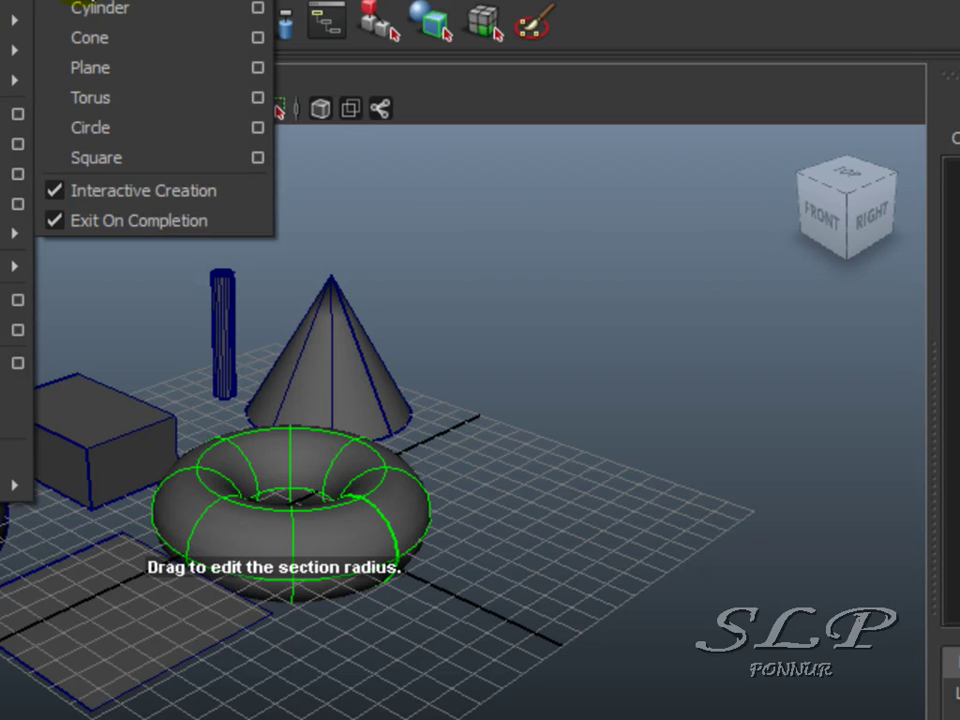
Step: Draw a large NURBS circle behind the torus and a NURBS square near the grid's front corner at about X 8.4, Z 9.2, then deselect
left_click(100, 128)
left_click_drag(484, 404, 506, 494)
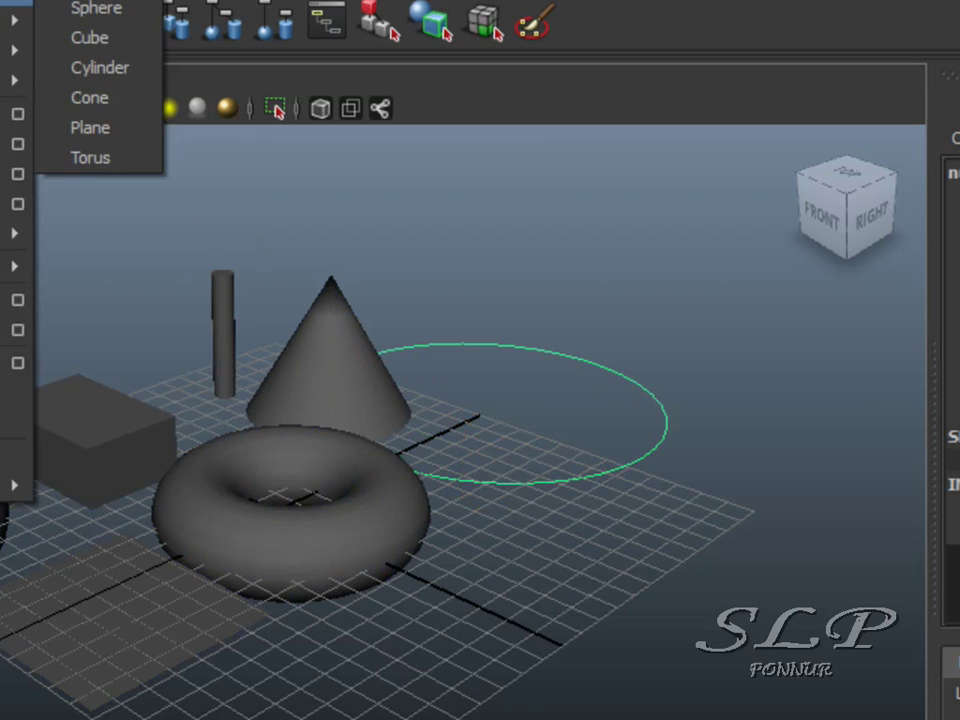
mouse_move(10, 5)
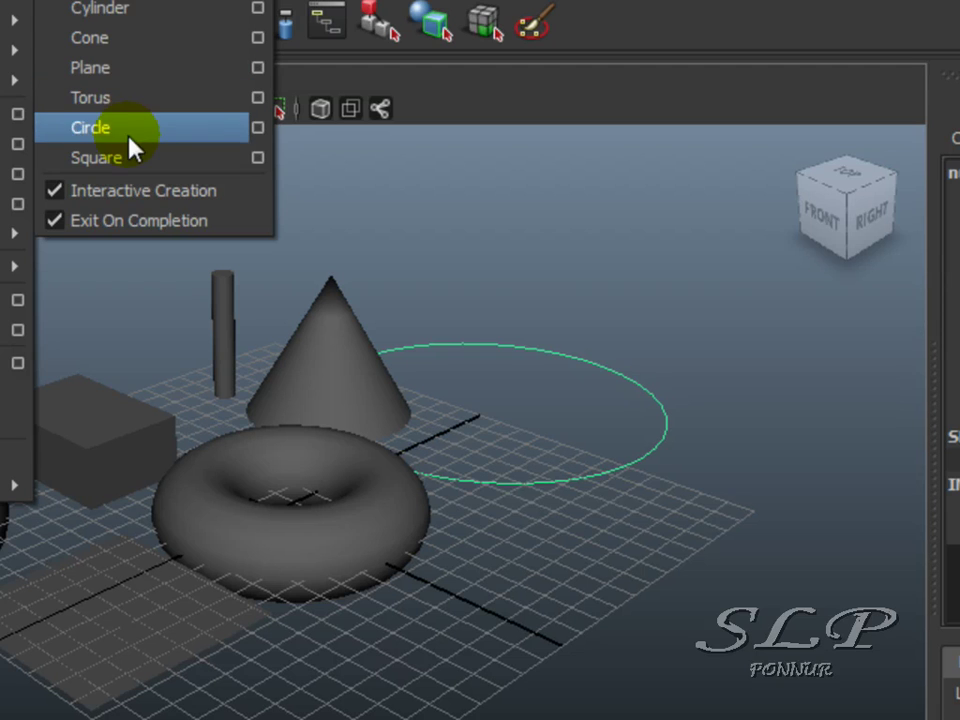
left_click(108, 160)
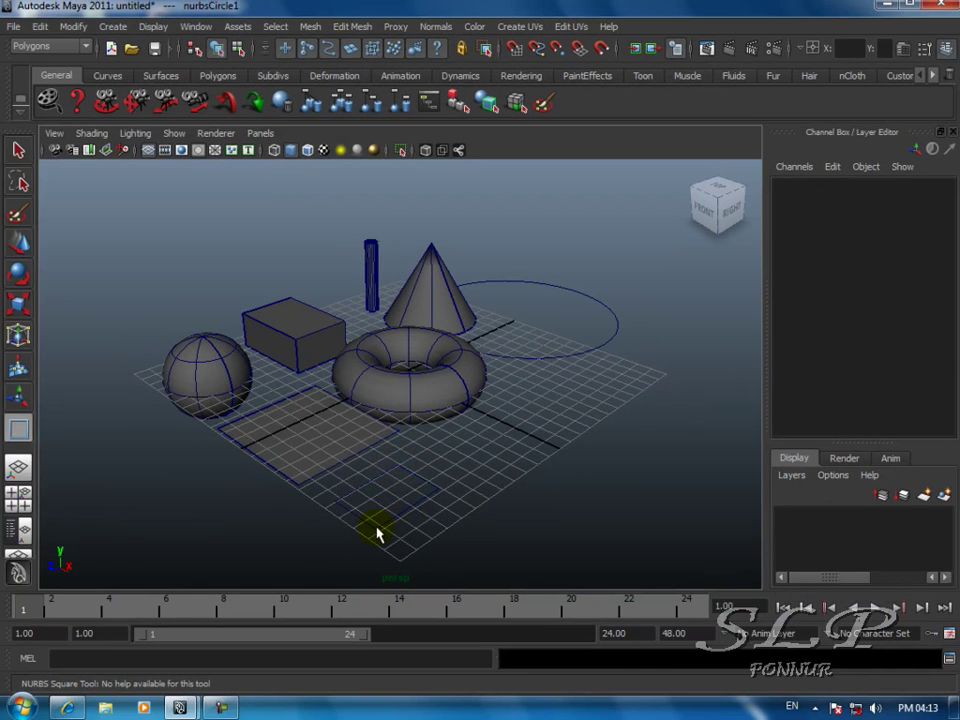
left_click_drag(377, 535, 478, 476)
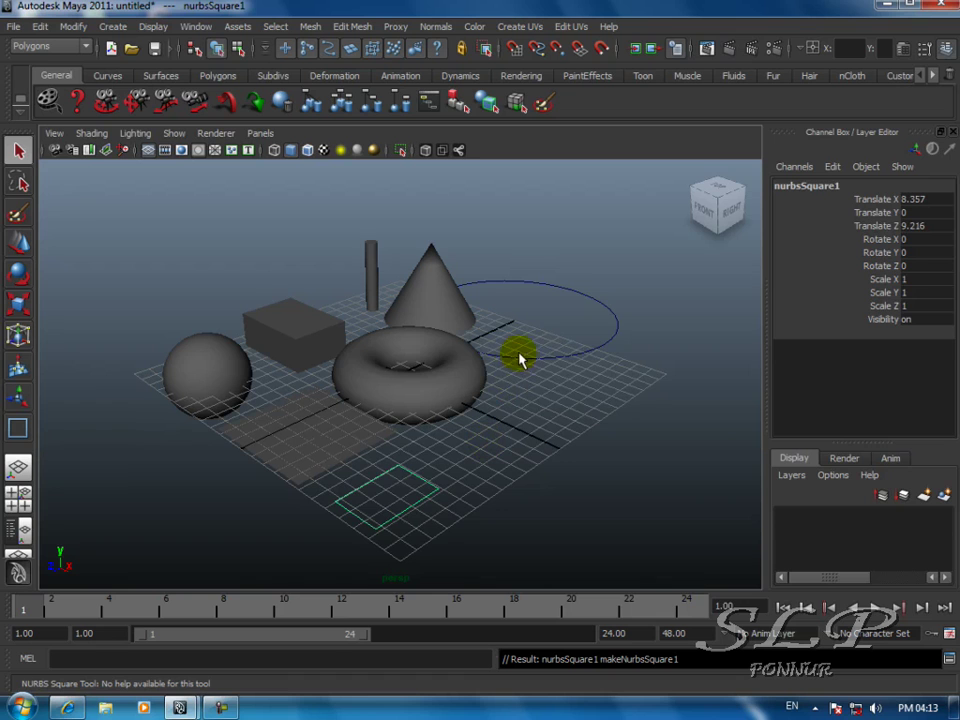
left_click(570, 266)
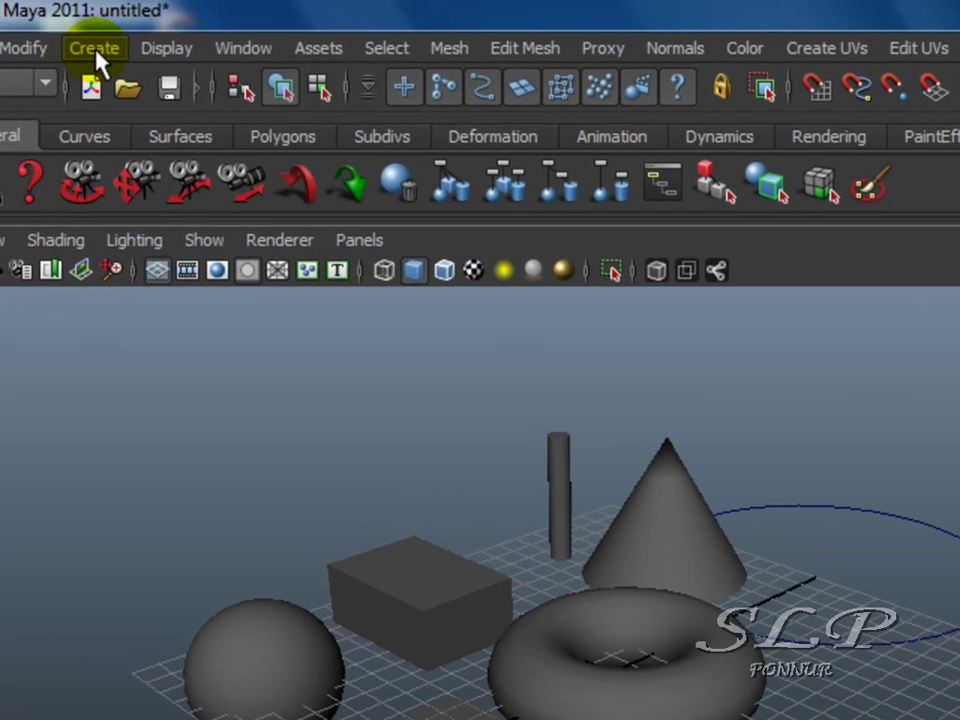
Step: Create a polygon prism beside the torus inside the circle's area and a large polygon pyramid in front of it, at about X 8.5, Z 0.9
left_click(104, 37)
mouse_move(108, 127)
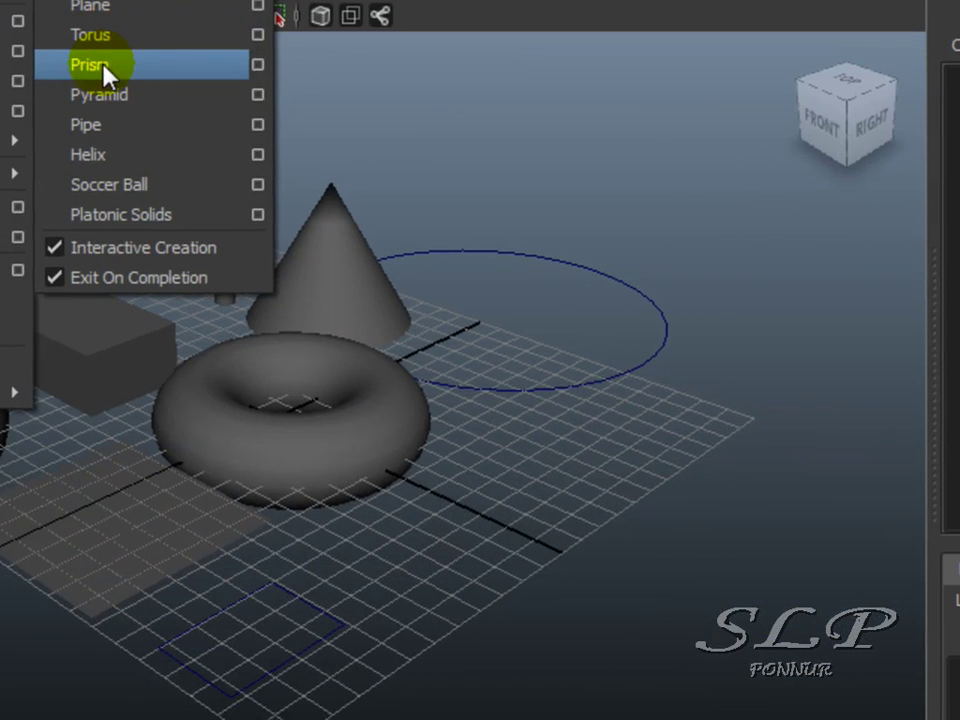
left_click(103, 66)
left_click_drag(516, 424, 529, 343)
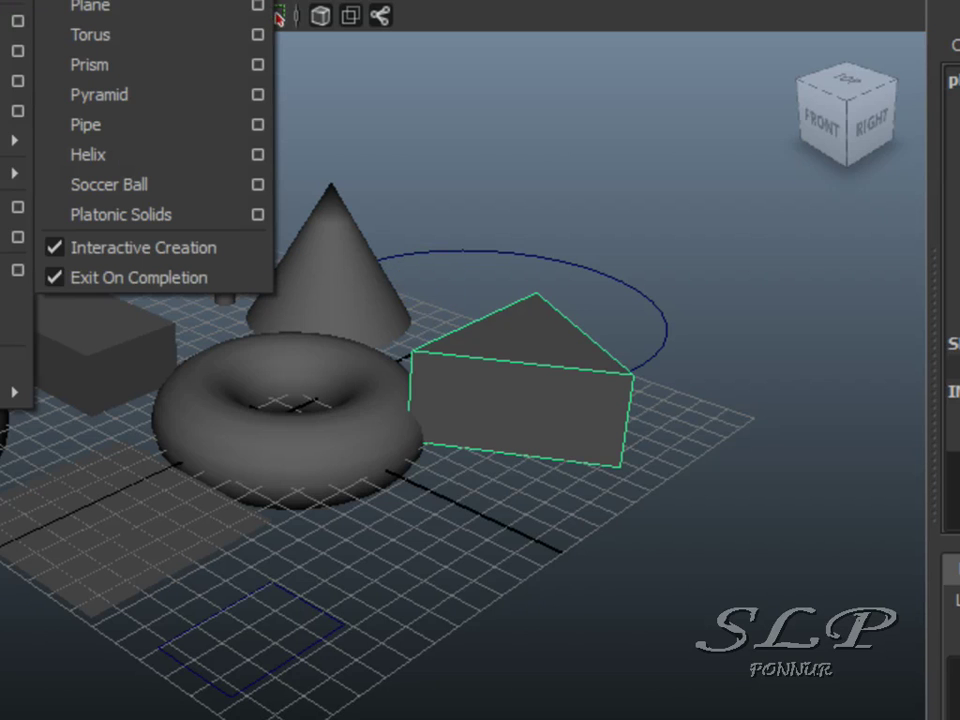
left_click(98, 100)
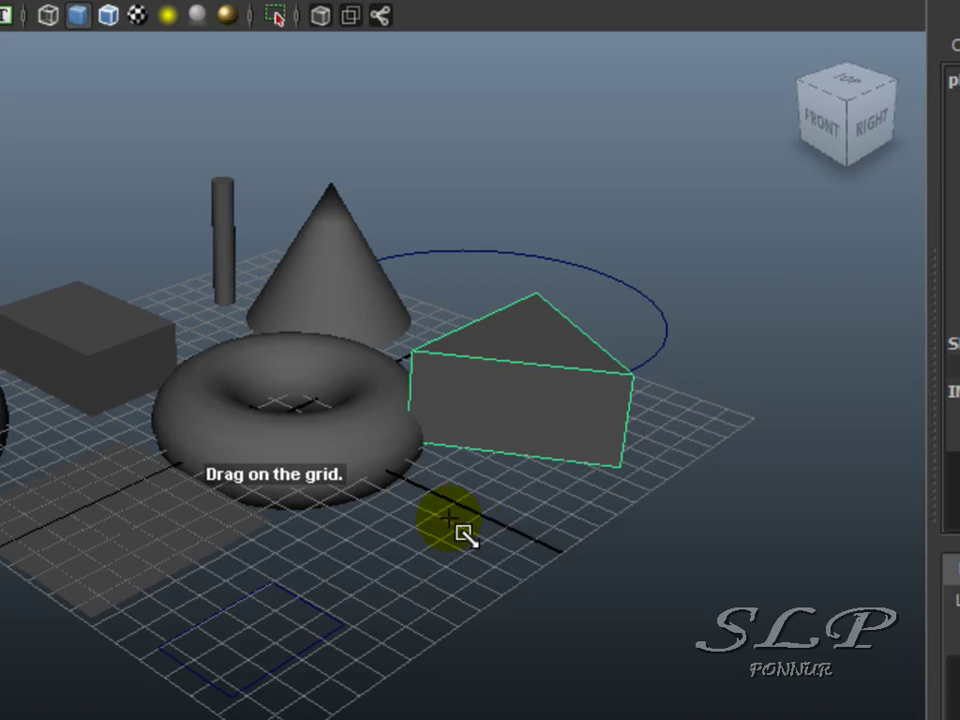
left_click_drag(465, 534, 414, 646)
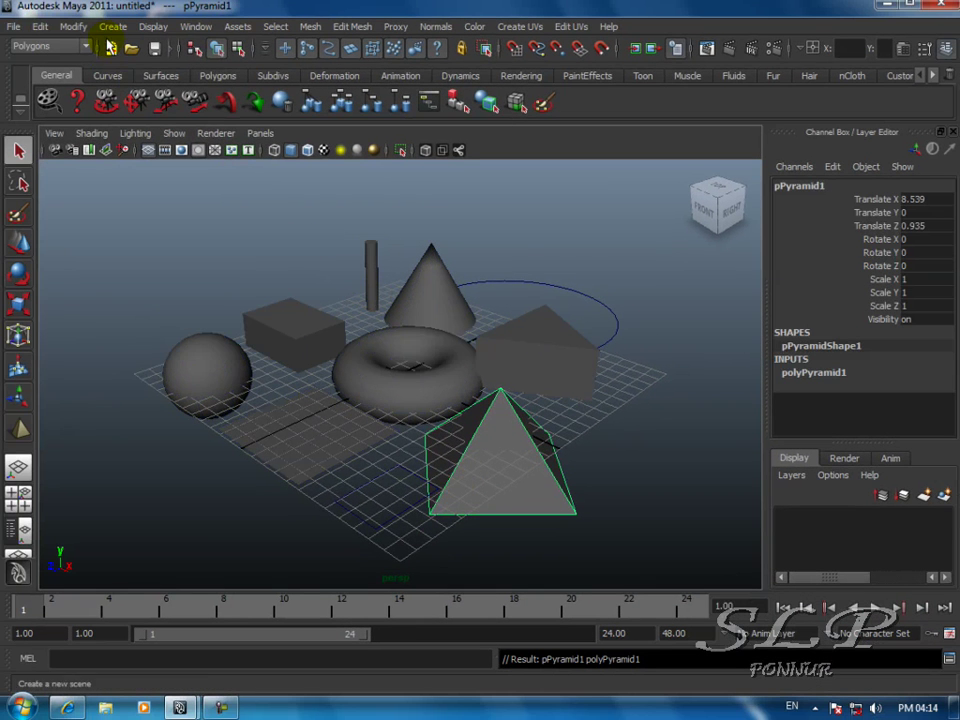
Step: Create a polygon helix near the grid's edge, in front of the prism and beside the pyramid
left_click(105, 28)
mouse_move(125, 68)
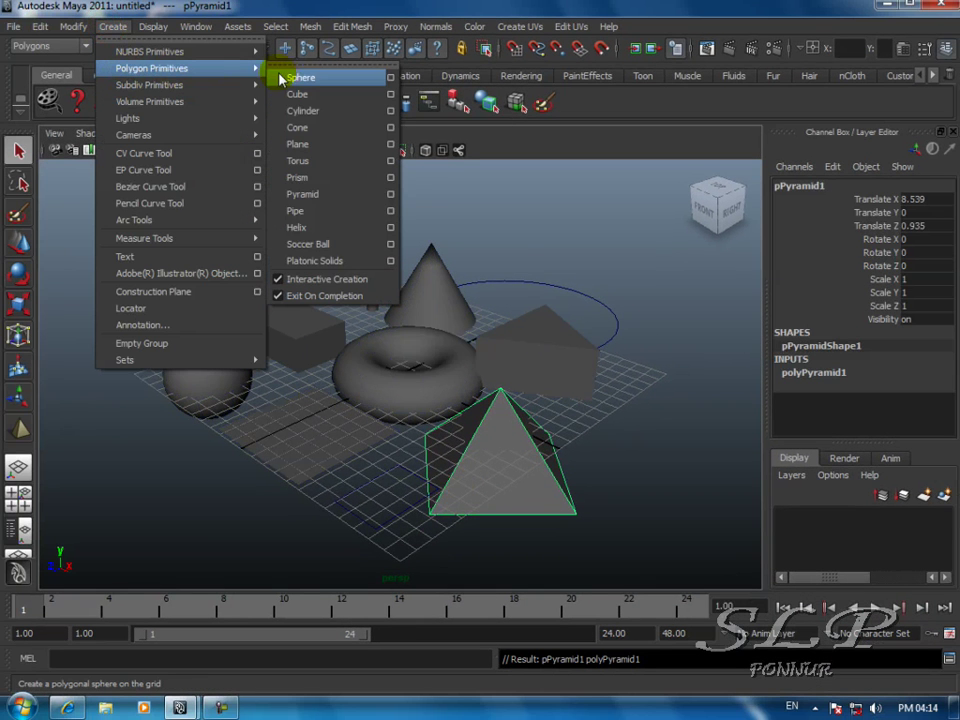
left_click(296, 227)
left_click_drag(612, 425, 621, 384)
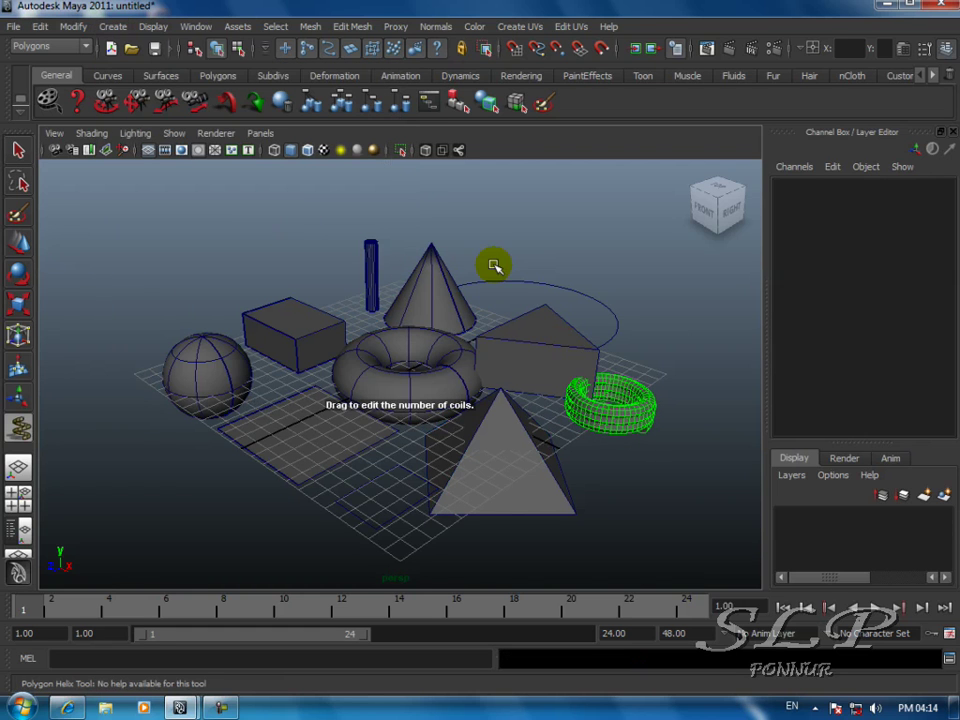
Step: Create a polygon soccer ball in front of the NURBS sphere, just off the grid at about X -3.4, Z 15.4
left_click(112, 27)
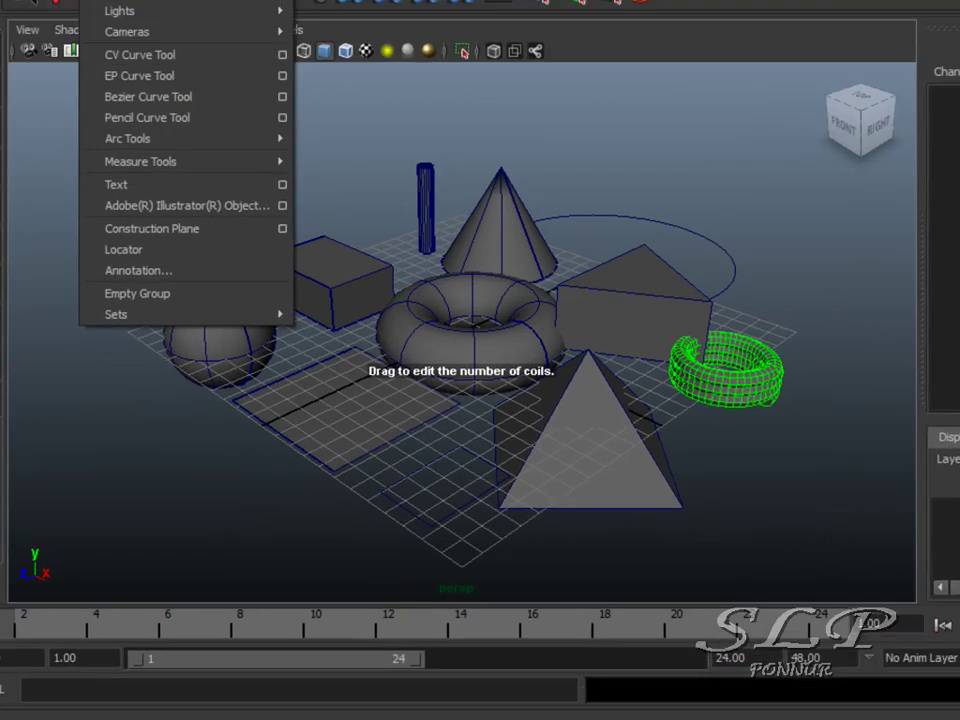
mouse_move(150, 68)
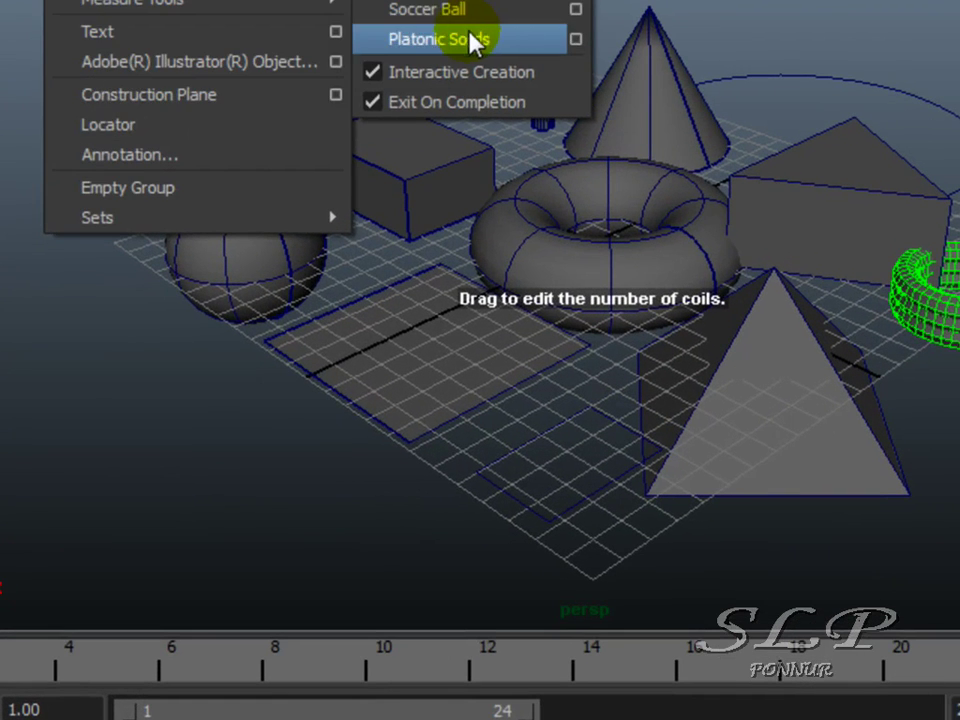
left_click(446, 12)
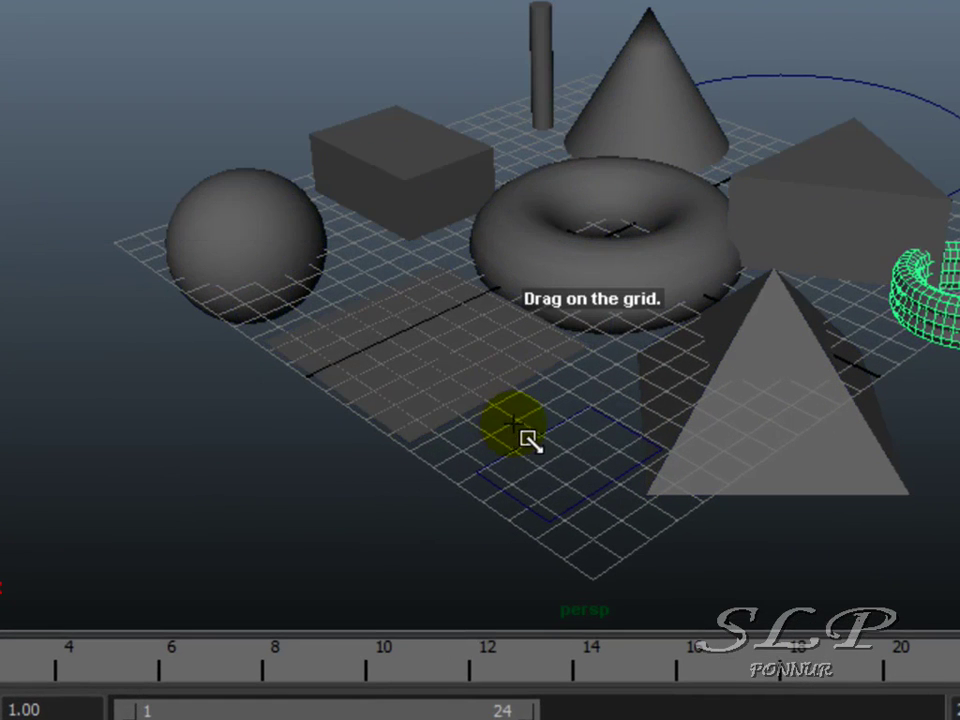
left_click_drag(140, 378, 189, 354)
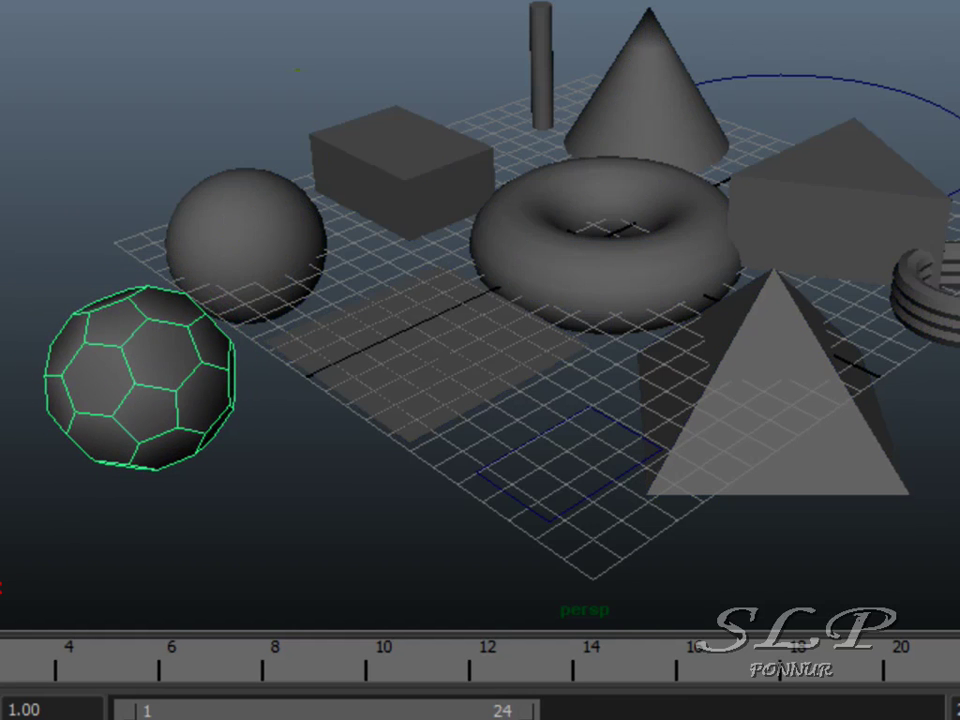
Step: Create a large polygon platonic solid behind the NURBS circle, at about X -2.3, Z -26.8, and deselect it
left_click(70, 1)
mouse_move(130, 1)
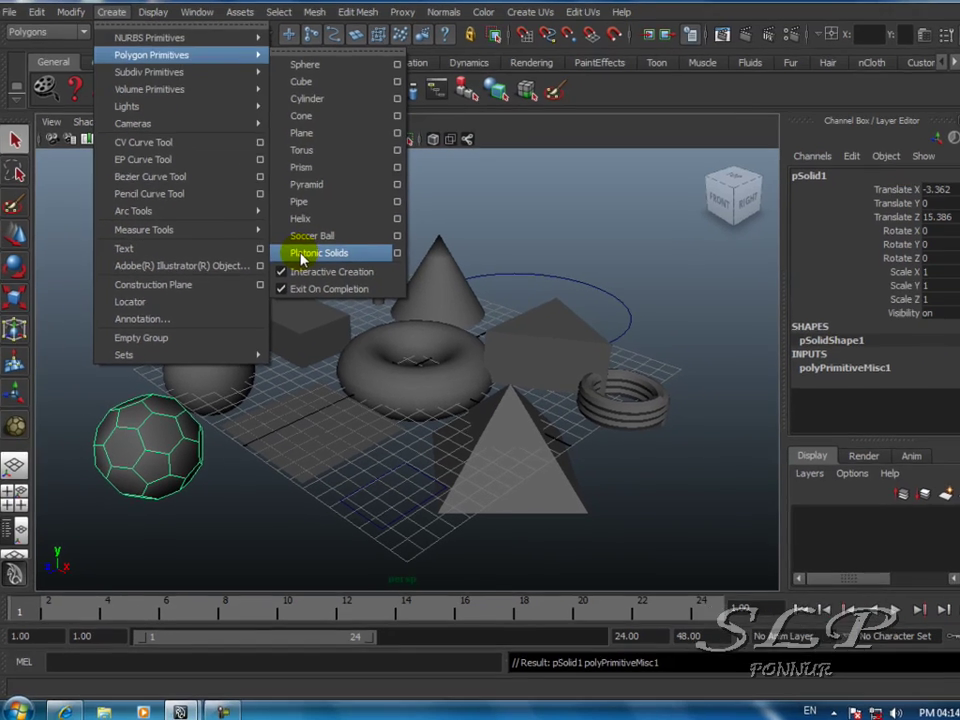
left_click(301, 255)
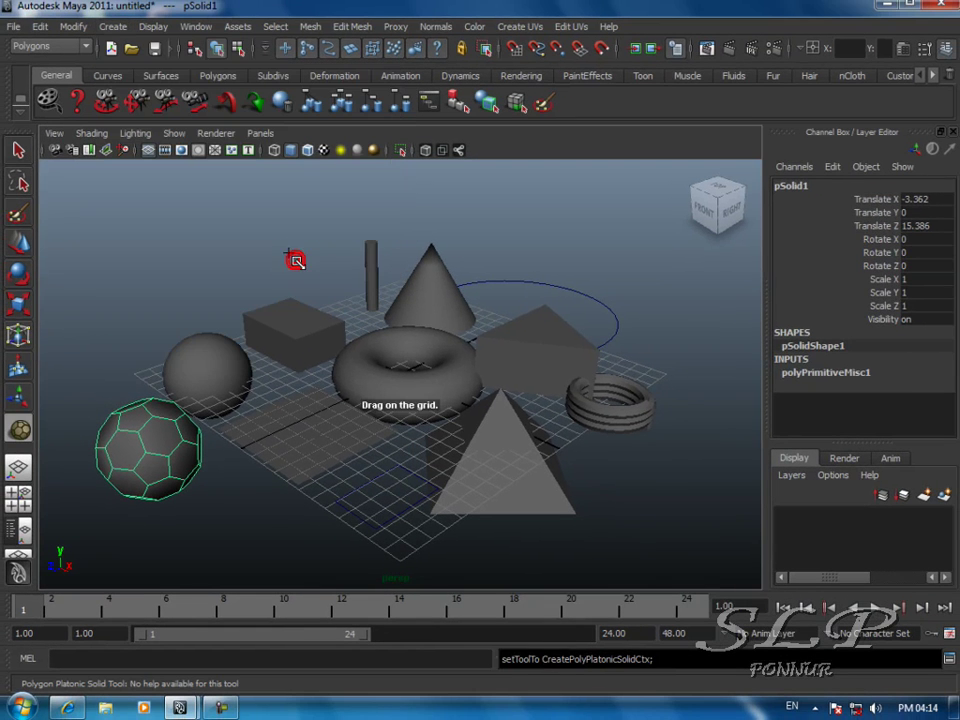
left_click_drag(614, 265, 633, 293)
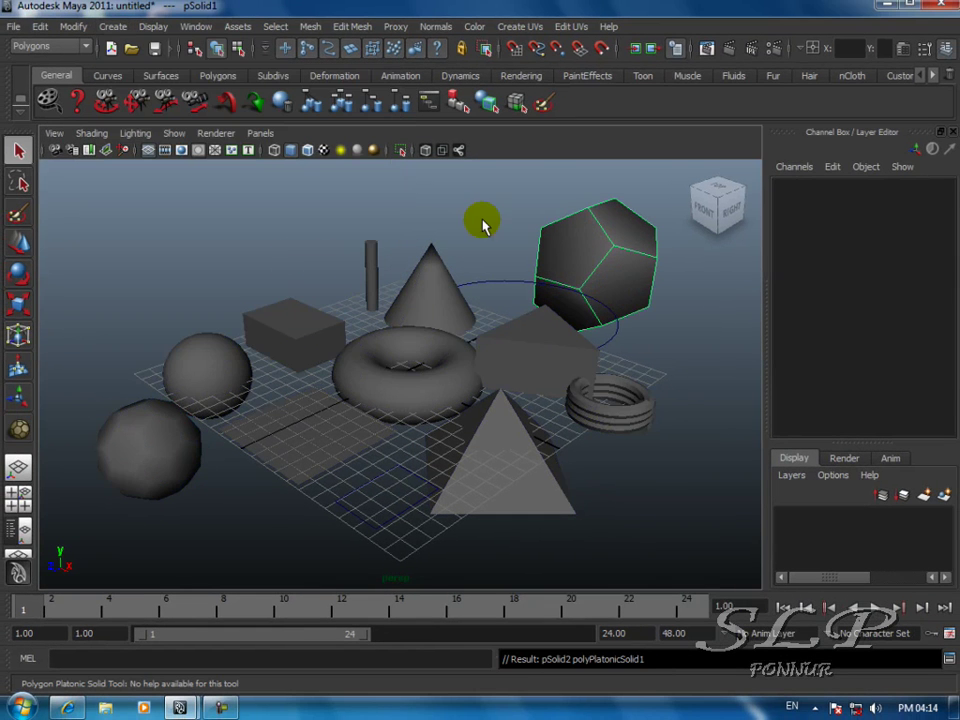
left_click(112, 30)
mouse_move(132, 92)
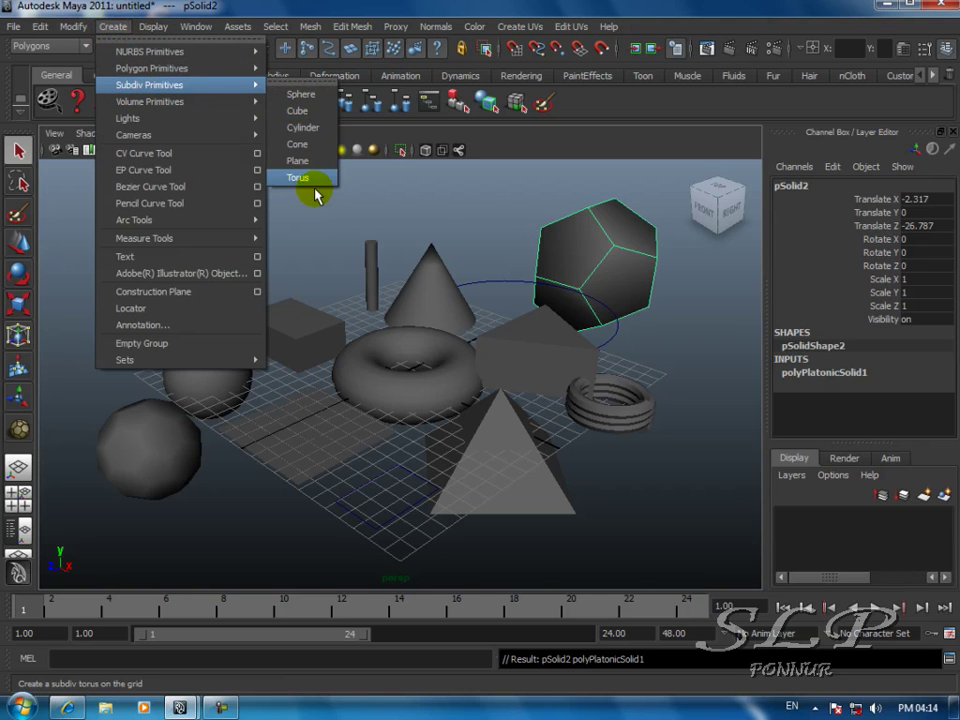
left_click(429, 231)
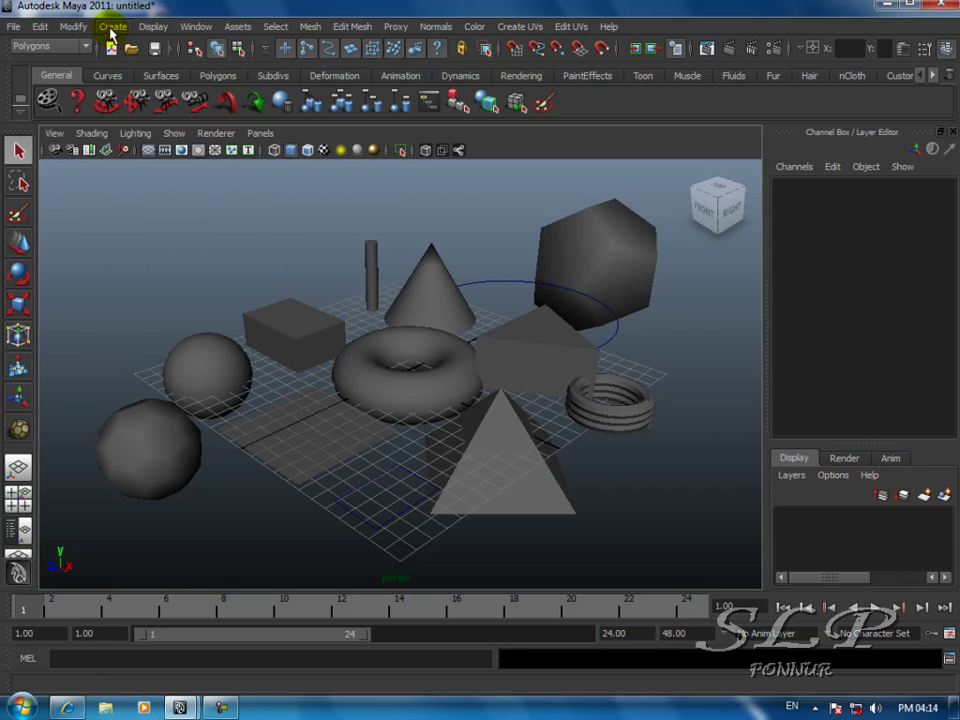
left_click(110, 32)
mouse_move(137, 72)
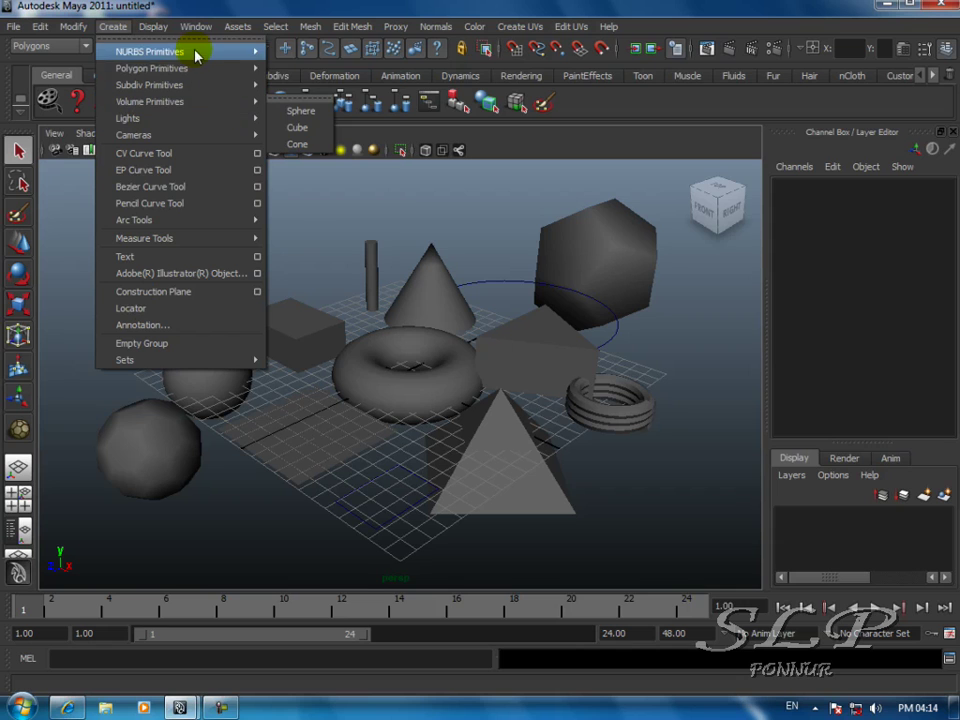
mouse_move(197, 55)
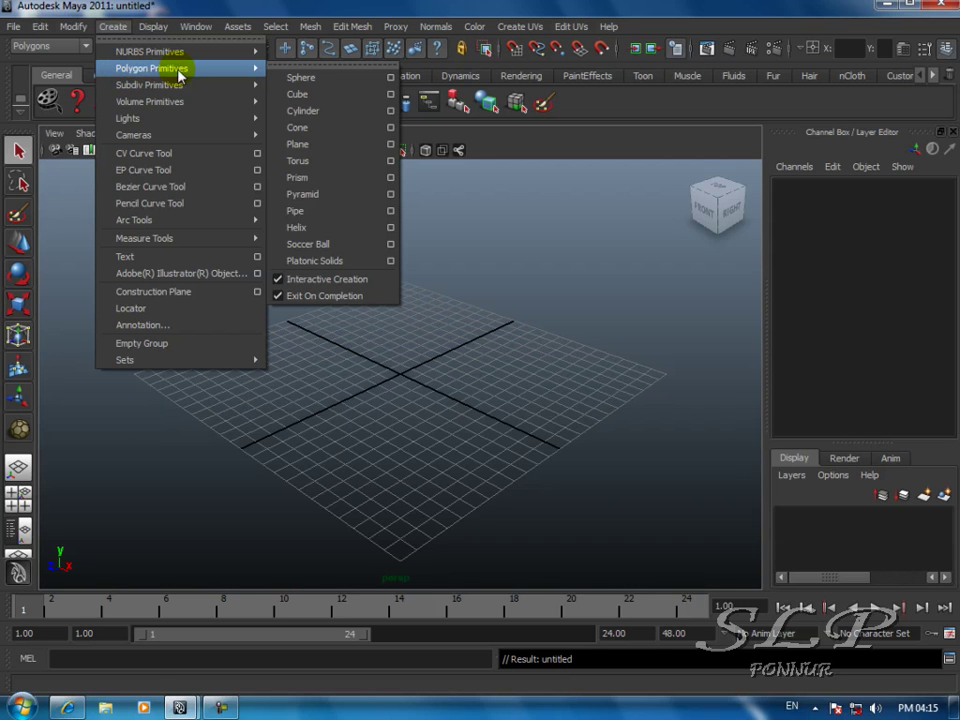
left_click(296, 94)
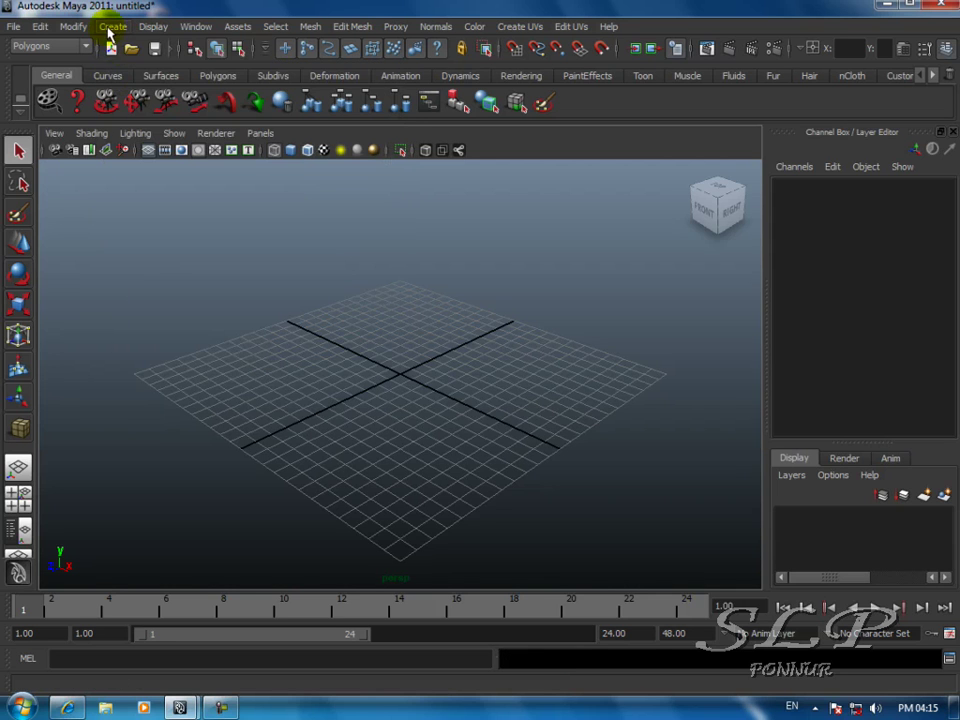
Step: Create a NURBS sphere on the empty grid at about X -6, Z 5.2
left_click(111, 27)
mouse_move(122, 52)
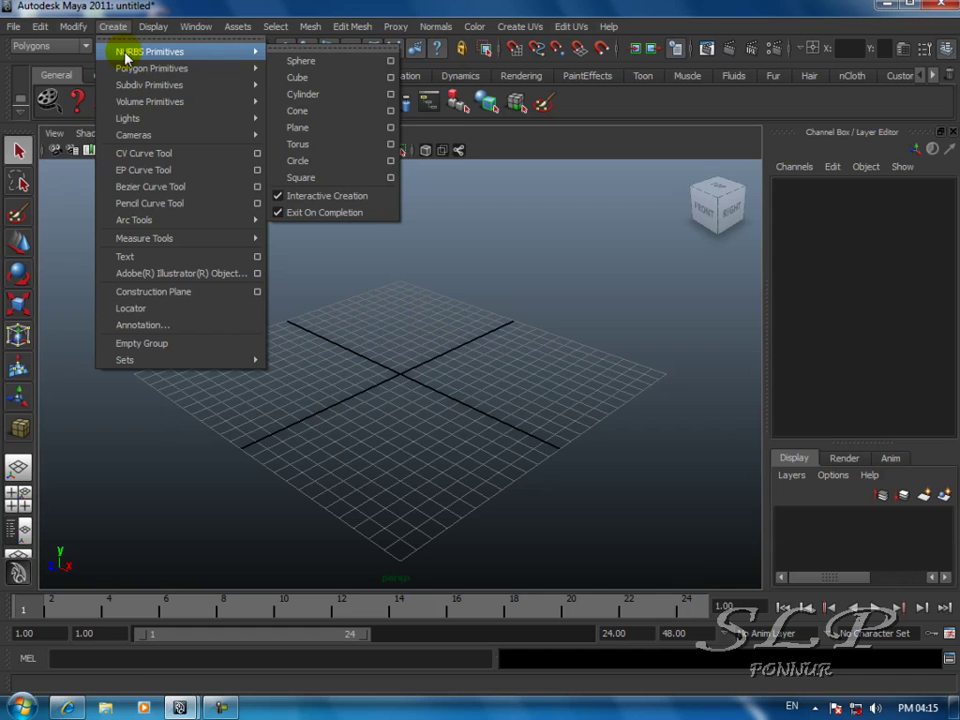
left_click(300, 62)
left_click_drag(283, 377, 297, 409)
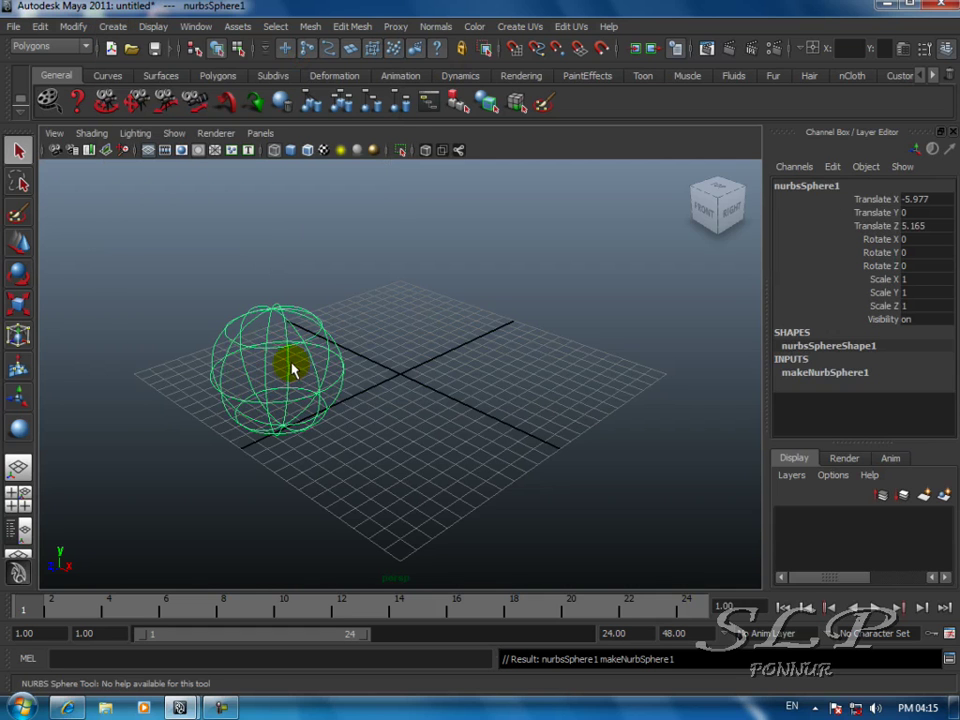
Step: Create a slightly larger polygon sphere beside the NURBS sphere, at about X 0.2, Z -4.8
left_click(113, 29)
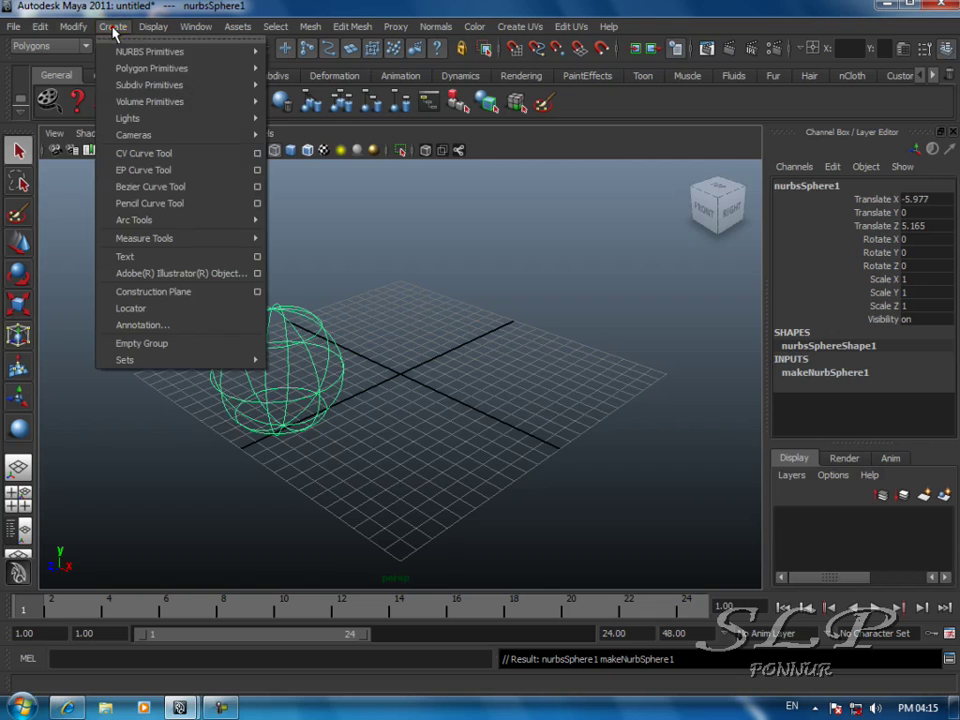
mouse_move(171, 68)
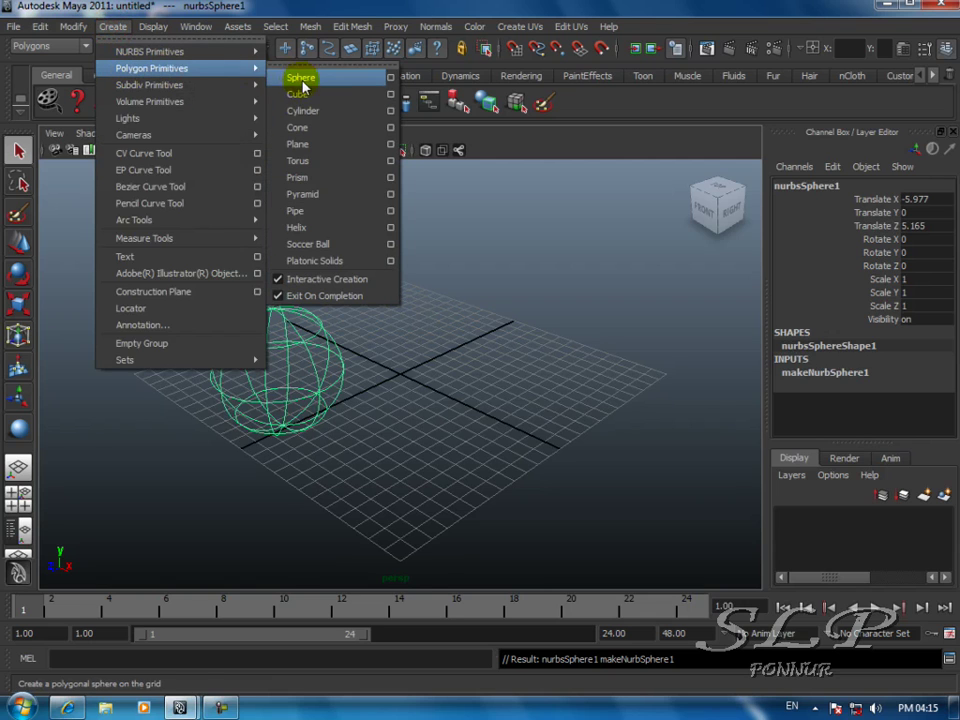
left_click(301, 79)
left_click_drag(456, 368, 474, 411)
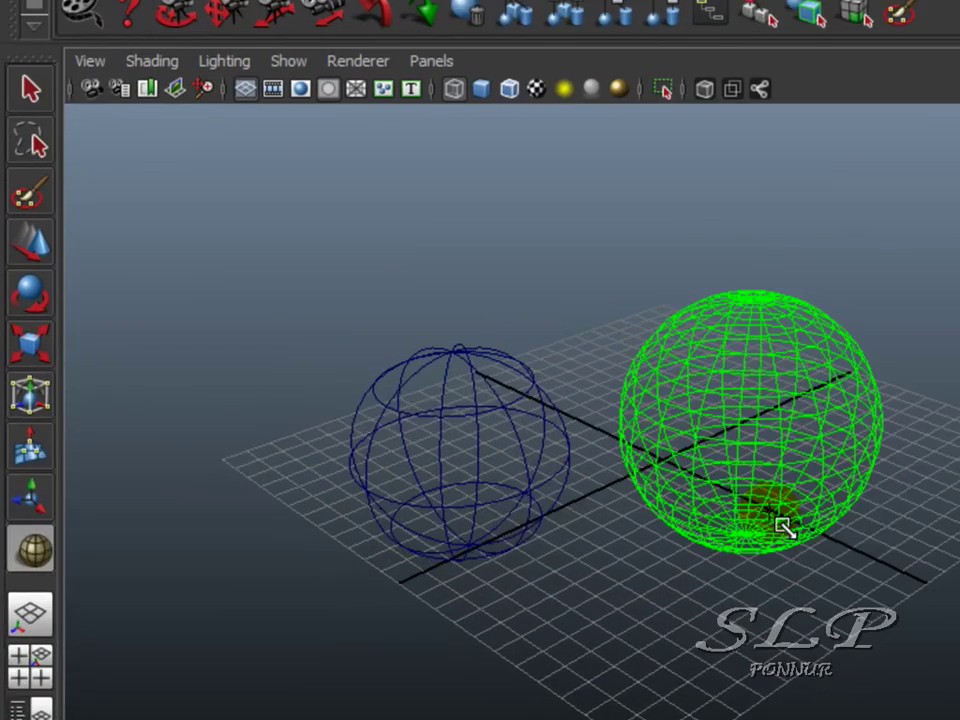
left_click_drag(785, 528, 785, 528)
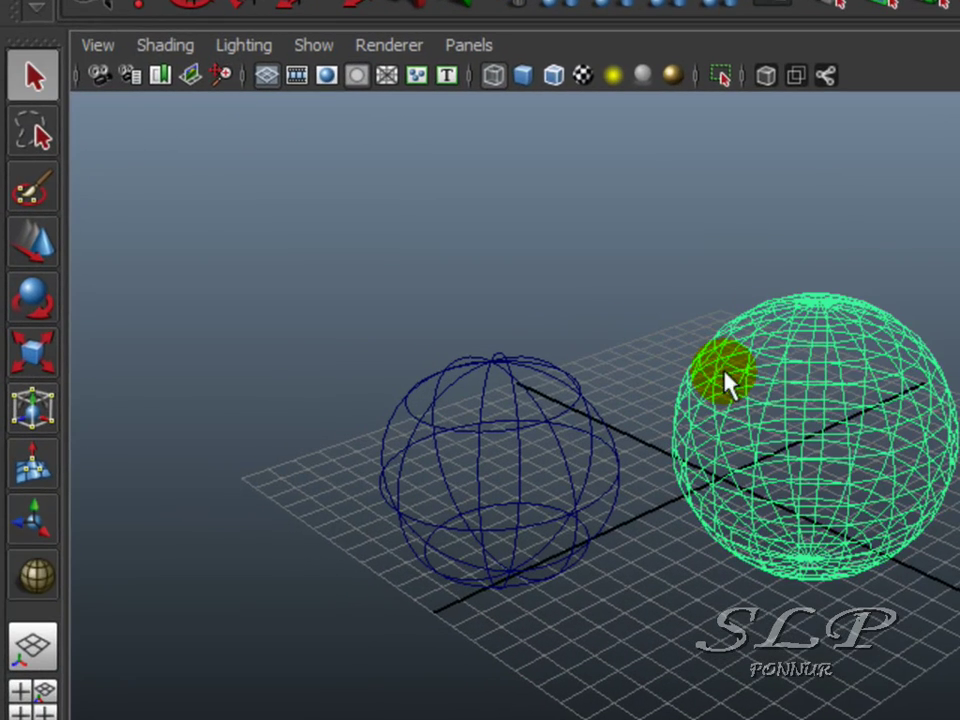
Step: Display both spheres with smooth shading and clear the selection
left_click(152, 44)
left_click(182, 118)
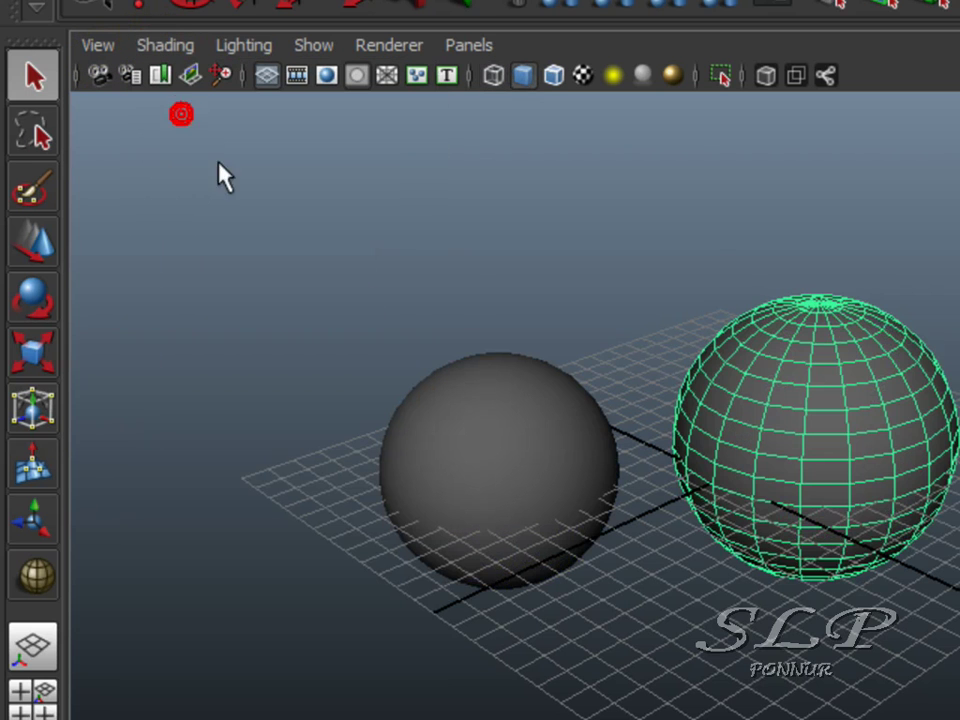
left_click(631, 292)
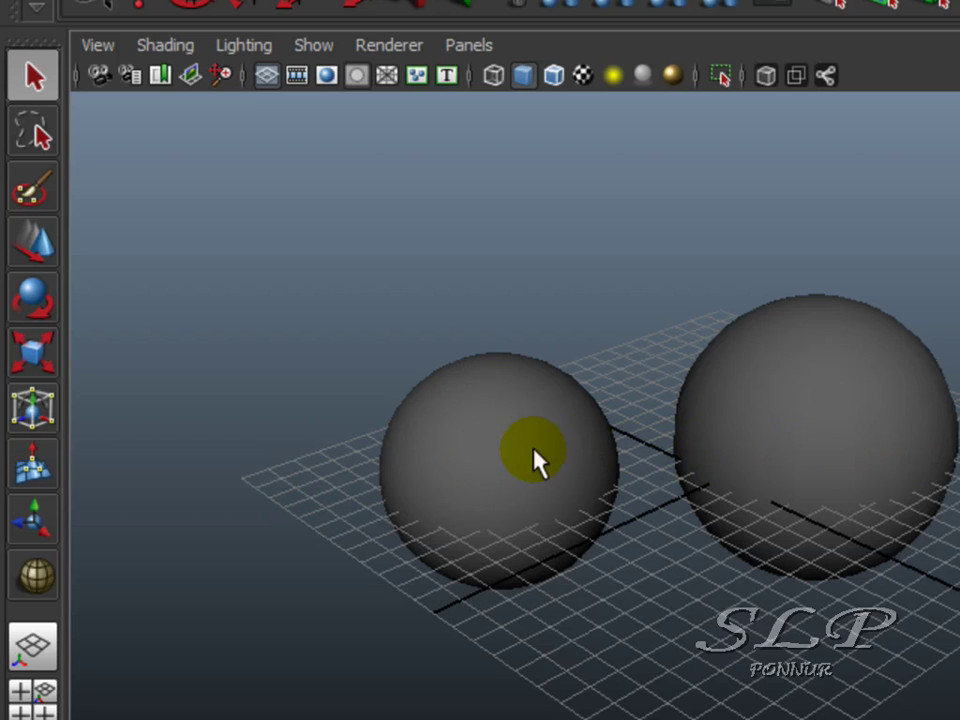
Step: Show the NURBS sphere's control vertices and select one on the upper part of its surface
left_click(494, 459)
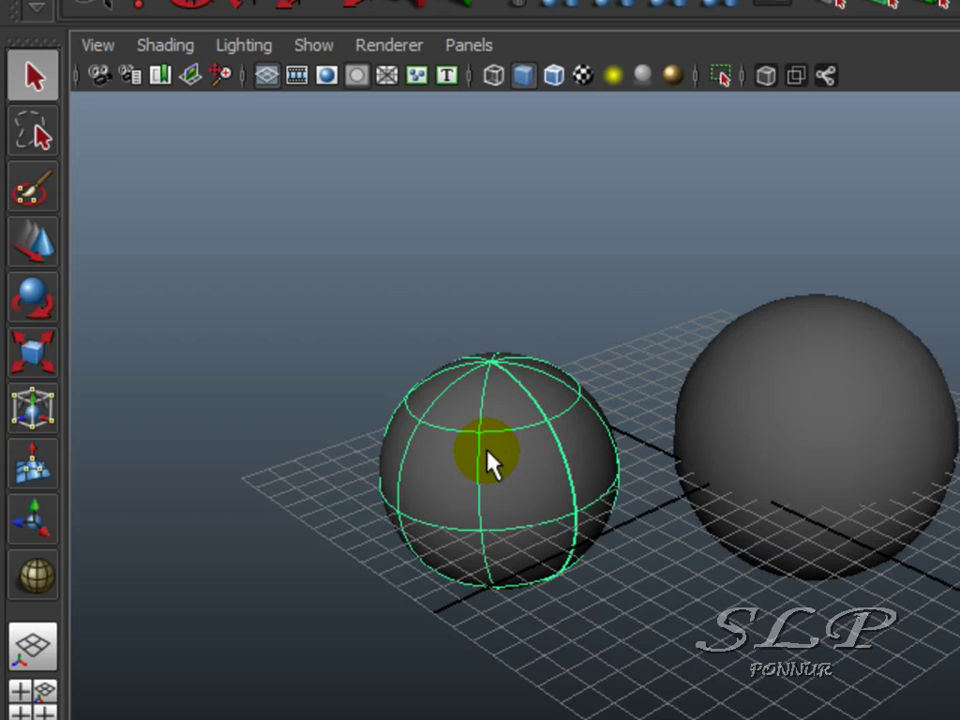
right_click_drag(476, 450, 355, 452)
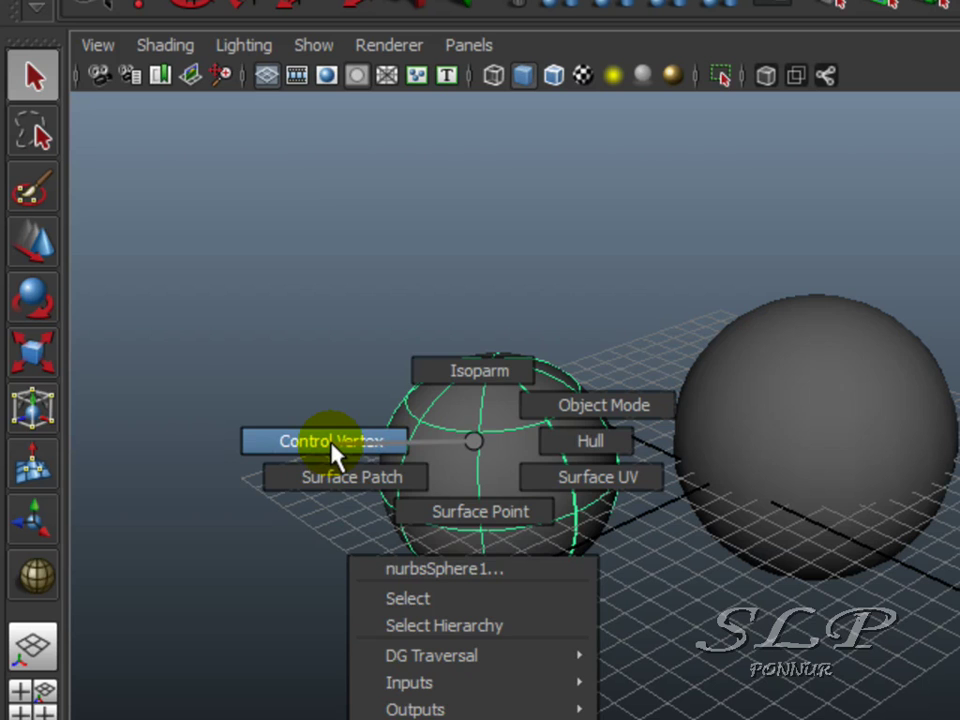
right_click_drag(335, 455, 332, 454)
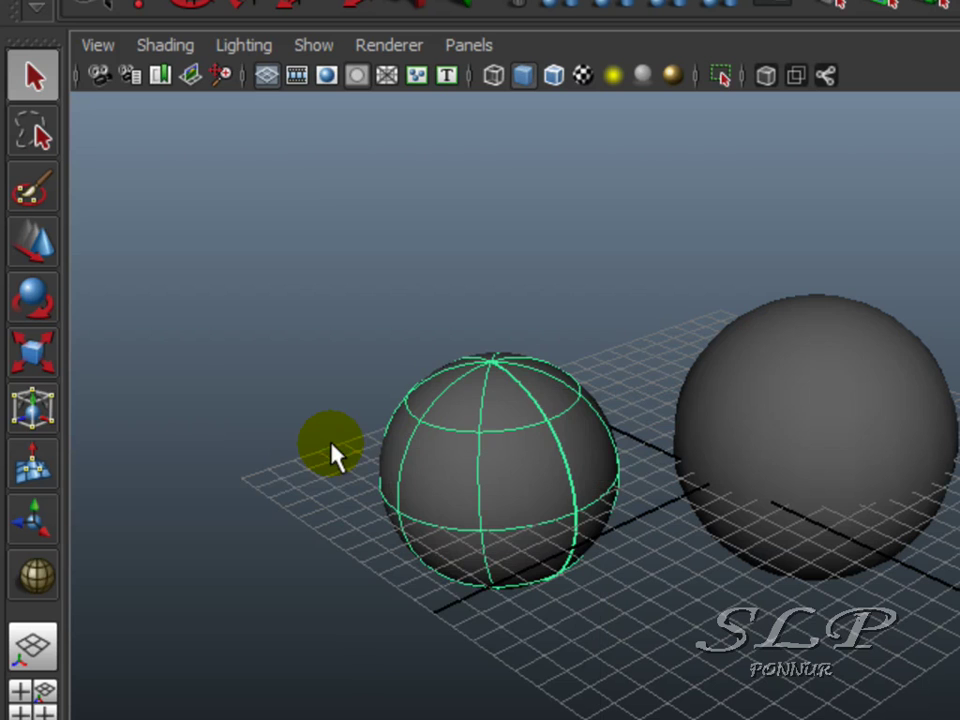
left_click(557, 418)
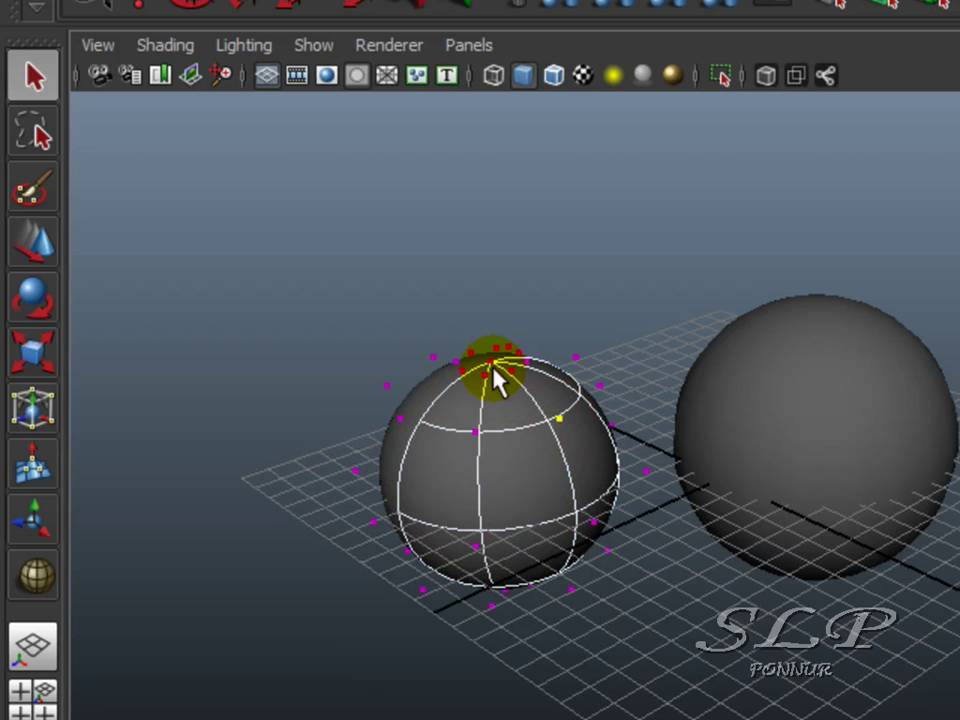
Step: Move the selected control vertex outward along X to about X 11.6 to stretch the NURBS sphere, then deselect
left_click(194, 4)
left_click_drag(533, 507, 820, 552)
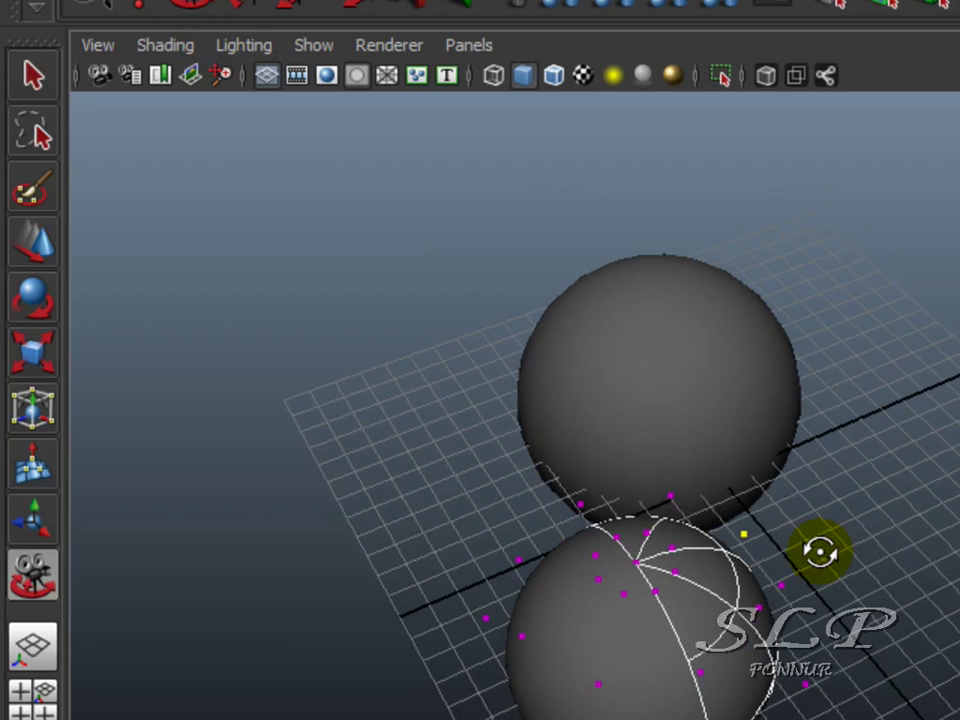
left_click(34, 242)
left_click_drag(463, 385, 671, 349)
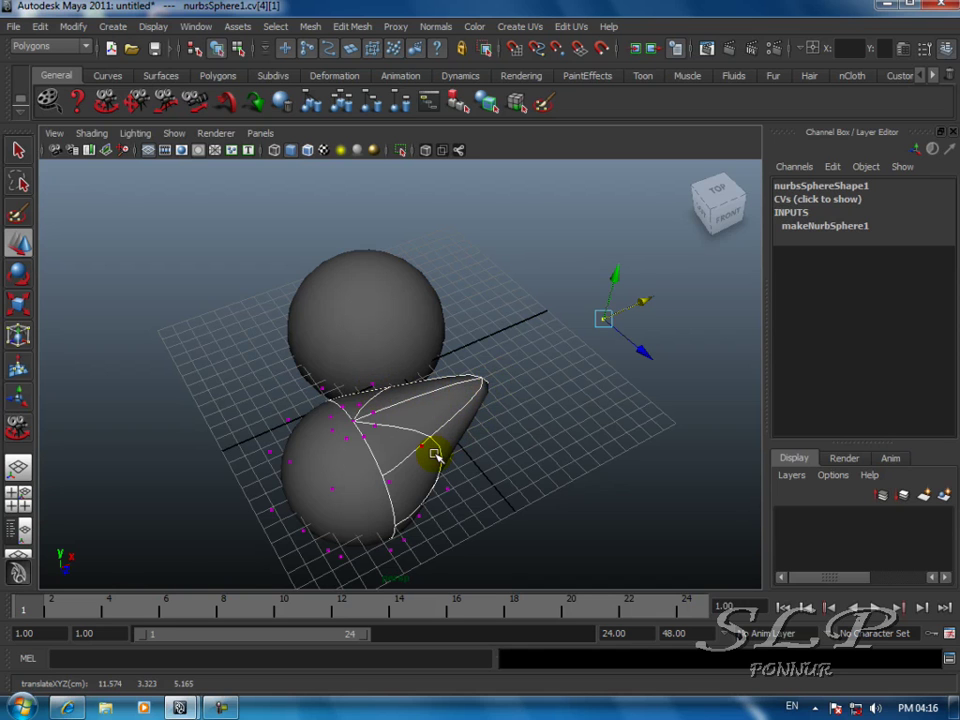
left_click(536, 363)
Step: Switch the polygon sphere to vertex editing, pull one side vertex outward along X to about X 16.8, and deselect it
left_click(370, 316)
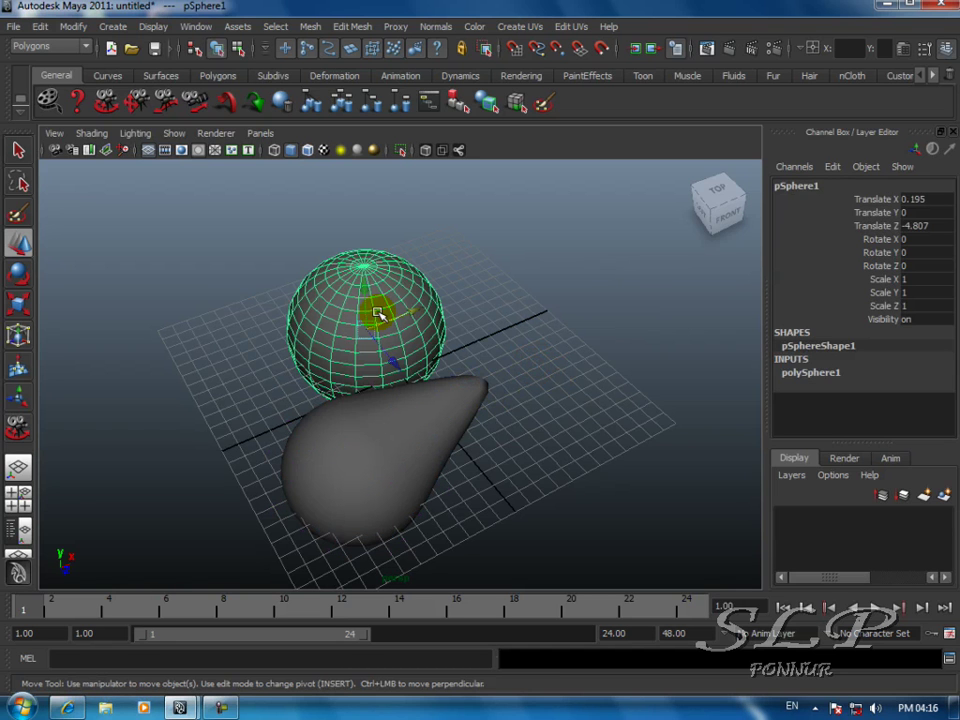
right_click_drag(381, 311, 317, 312)
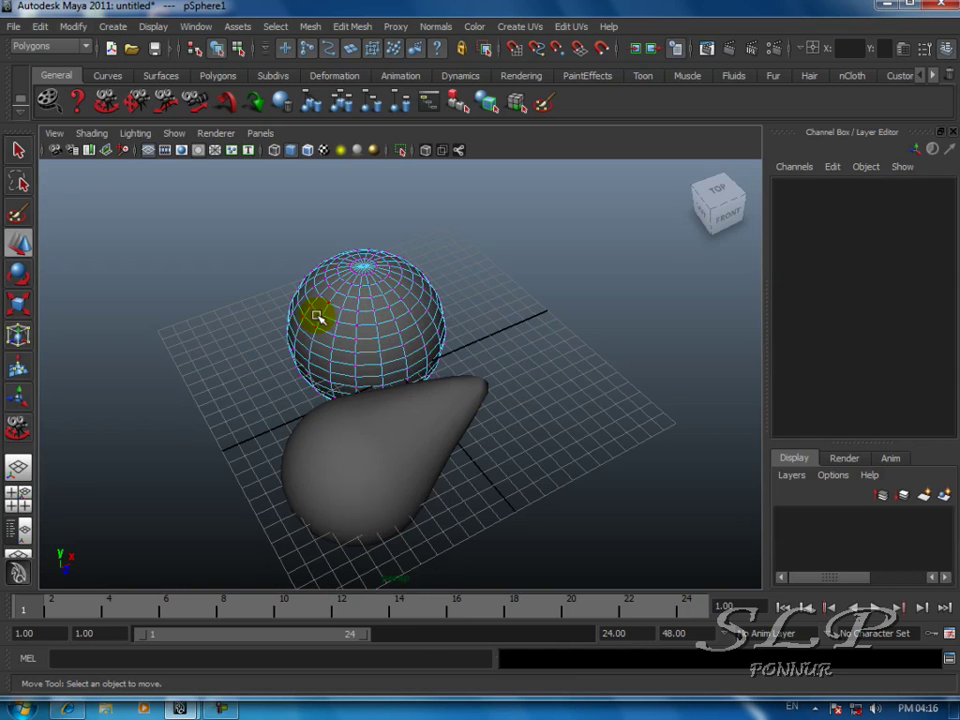
left_click(433, 298)
left_click_drag(478, 279, 611, 257)
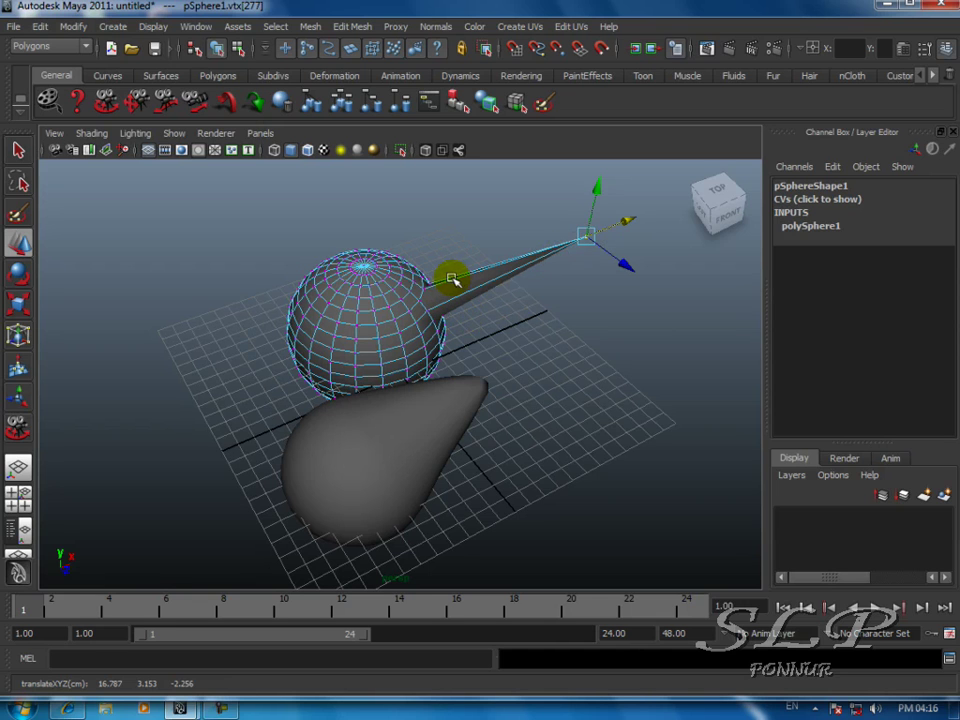
left_click(525, 240)
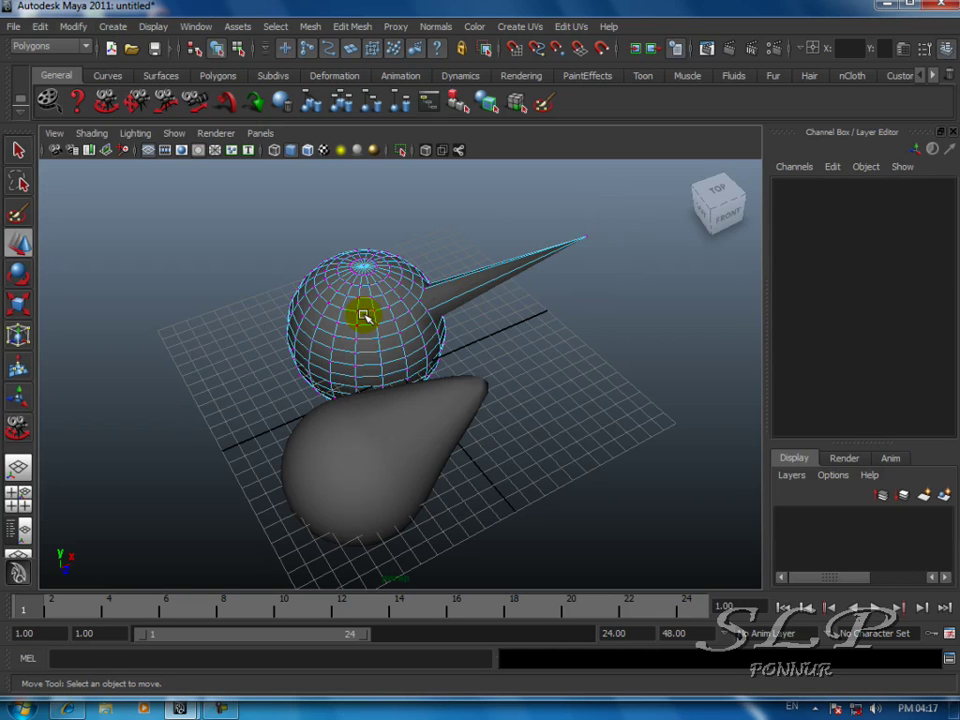